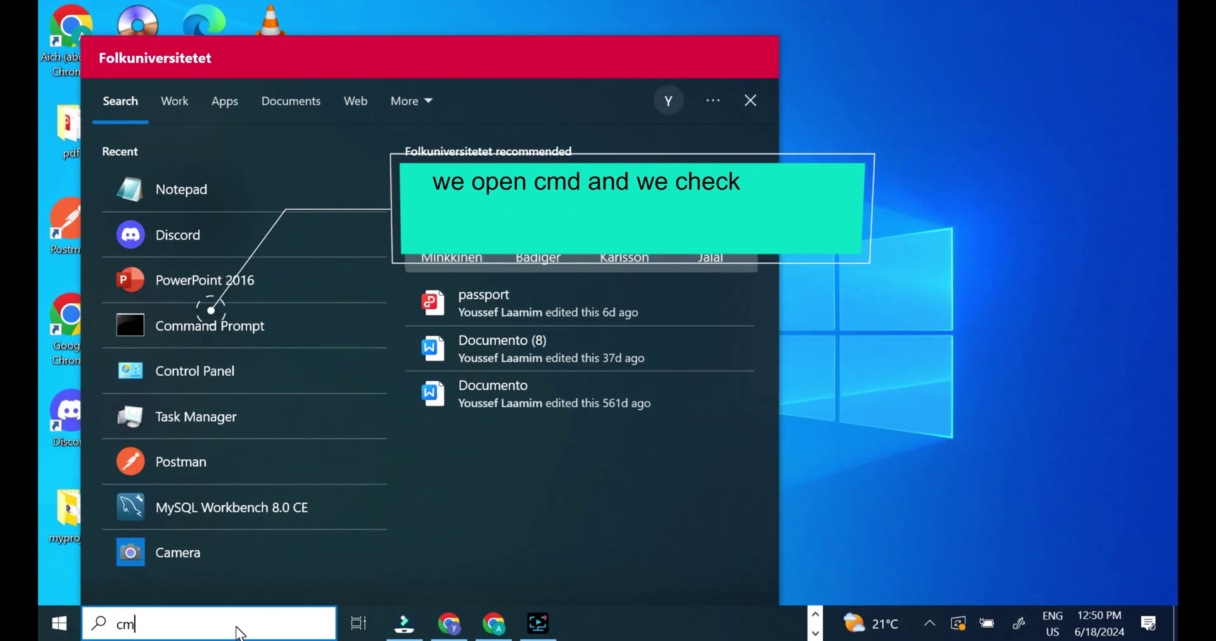
# - Search Windows for 'cmd' so Command Prompt shows as the best match
pyautogui.write('d')
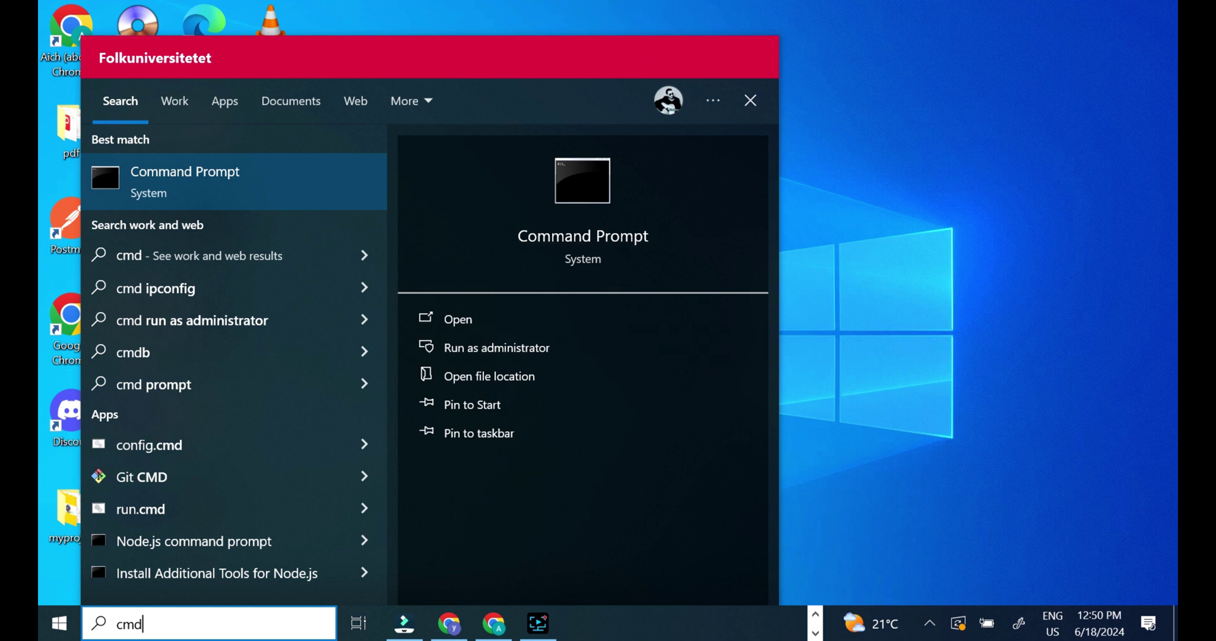
# - Run java -version in Command Prompt to confirm Java 21.0.2, then close the window
pyautogui.click(465, 321)
pyautogui.write('java')
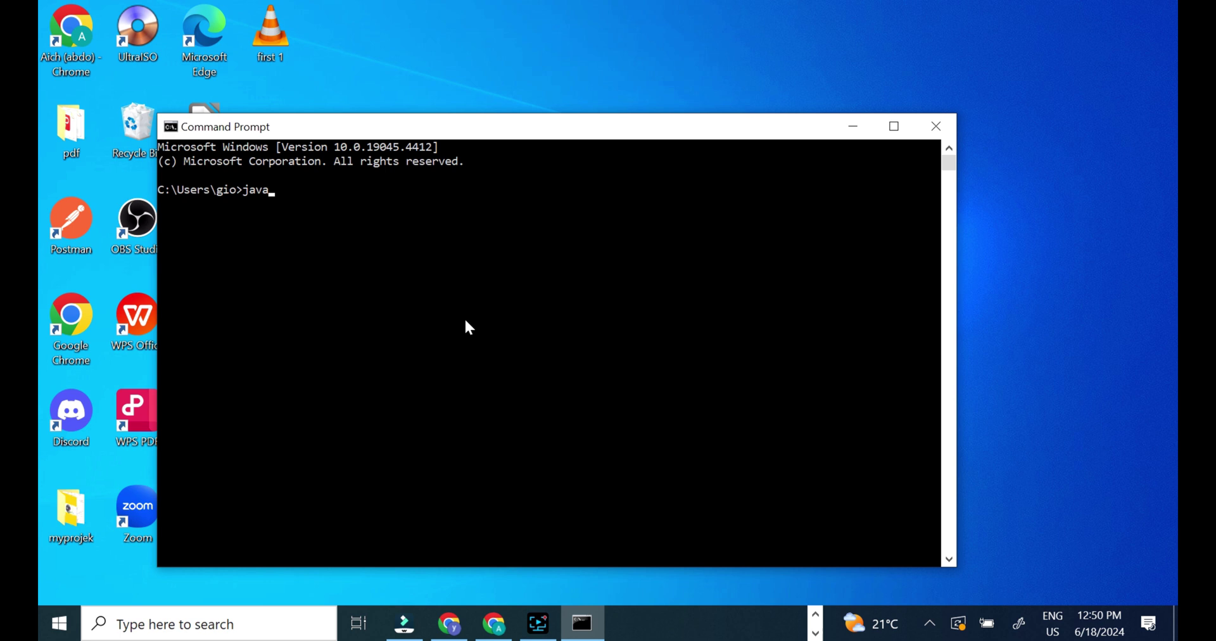
pyautogui.write('=')
pyautogui.write('rs')
pyautogui.write('ion')
pyautogui.press('Return')
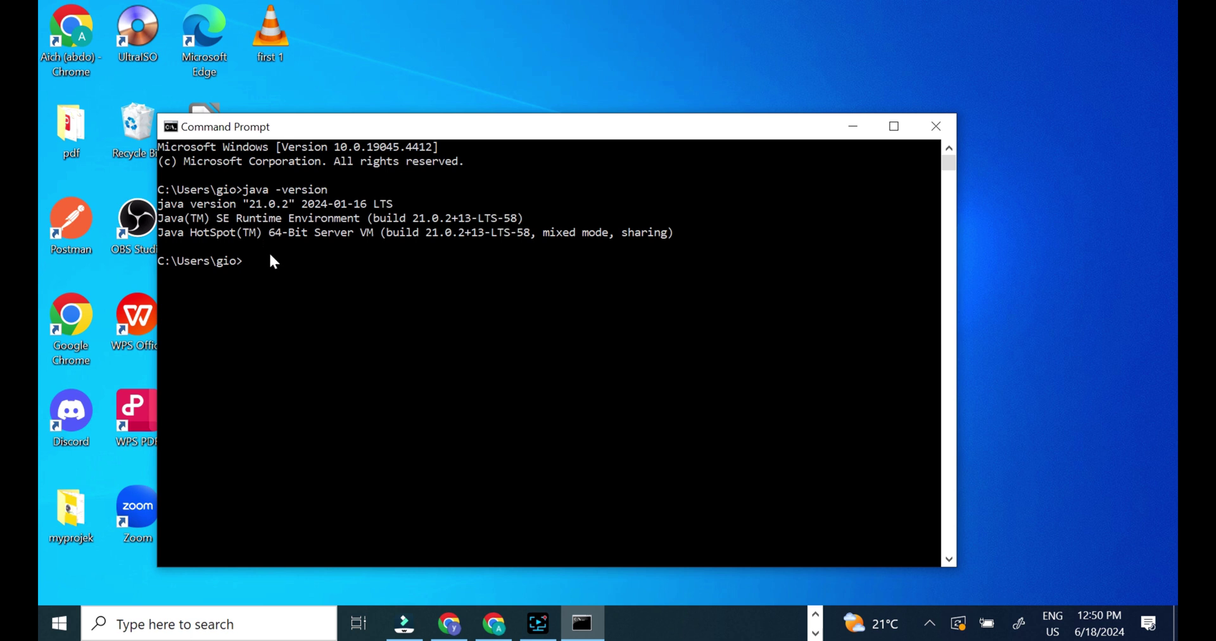
pyautogui.click(933, 118)
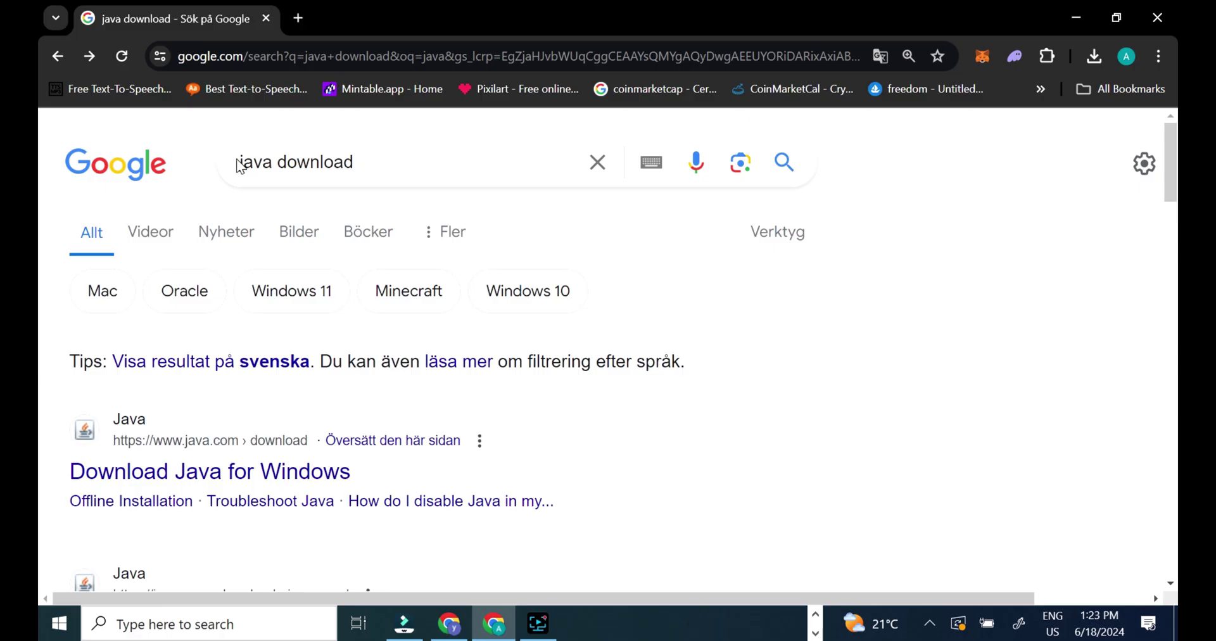
# - Open Oracle's Java Downloads page from the 'java download' Google results
pyautogui.scroll(-4, 380, 294)
pyautogui.scroll(-3, 380, 295)
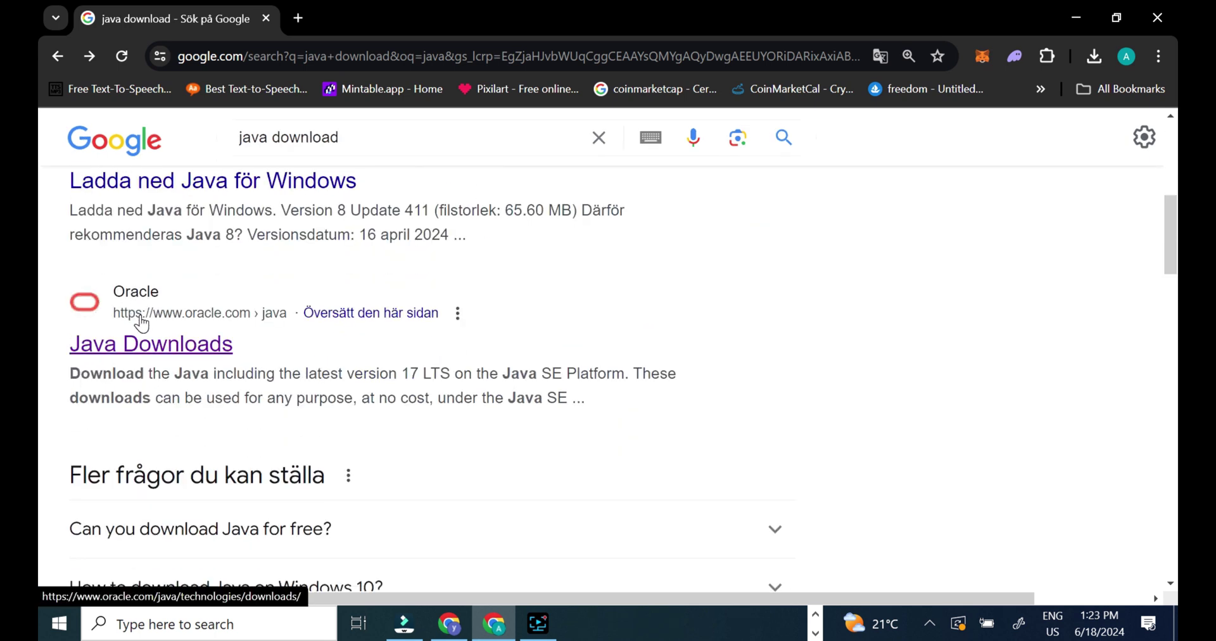
pyautogui.click(164, 346)
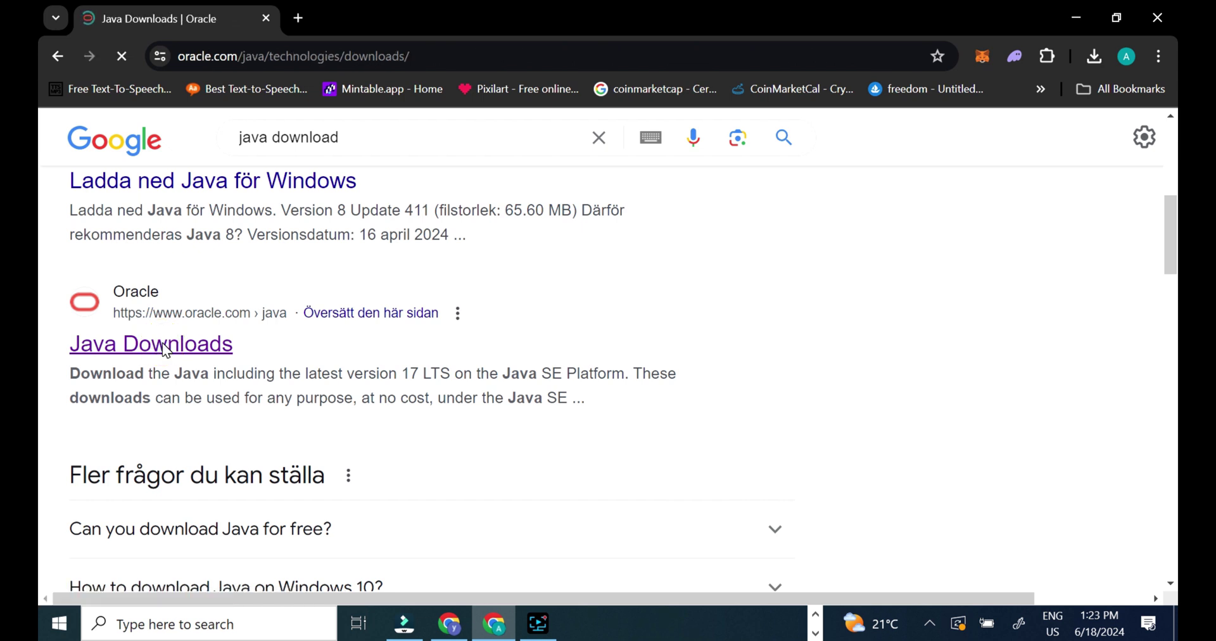
# - Scroll the Oracle downloads page and switch to the JDK 21 section
pyautogui.scroll(-5, 386, 244)
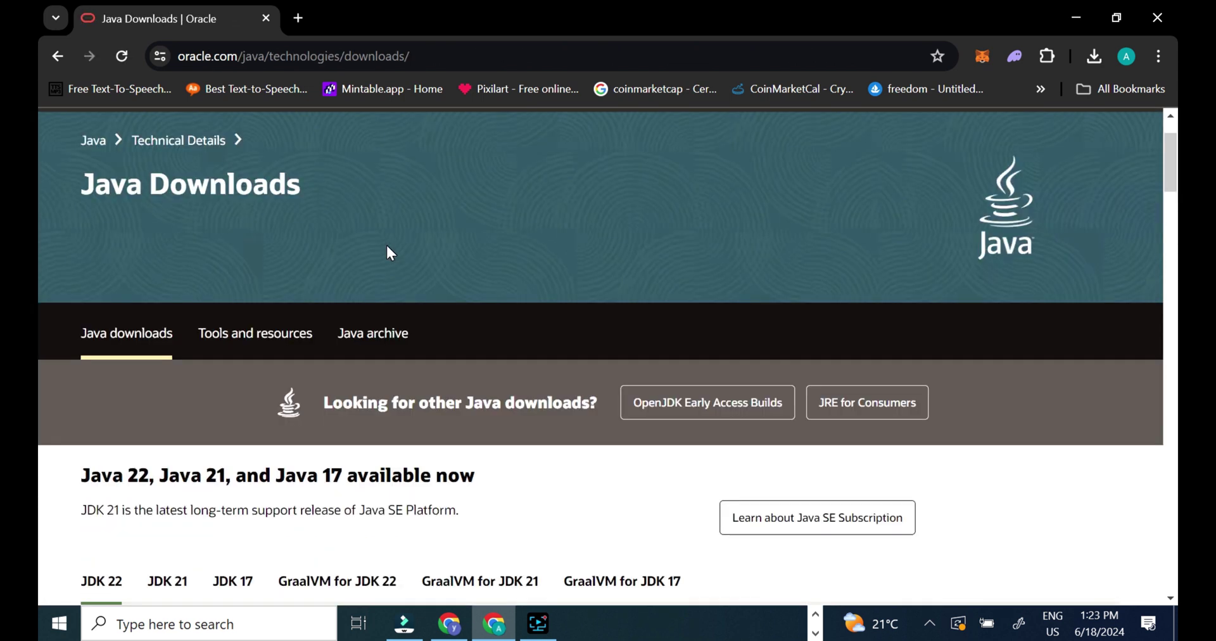
pyautogui.scroll(-2, 388, 252)
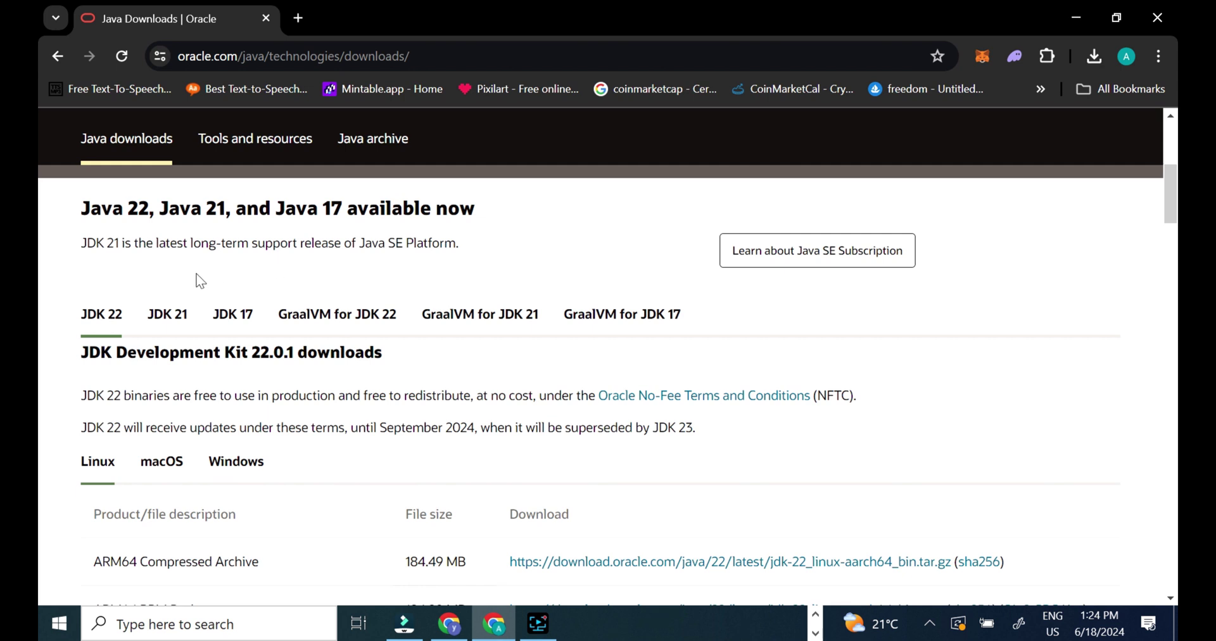
pyautogui.scroll(-2, 201, 279)
pyautogui.scroll(2, 186, 256)
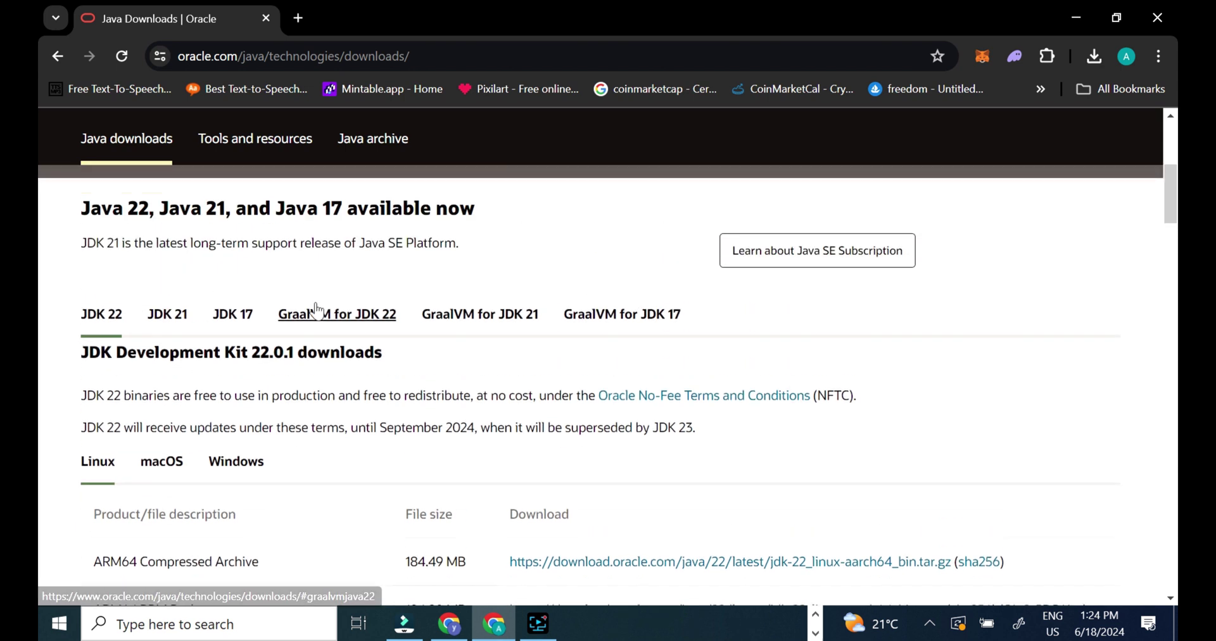
pyautogui.scroll(-2, 316, 310)
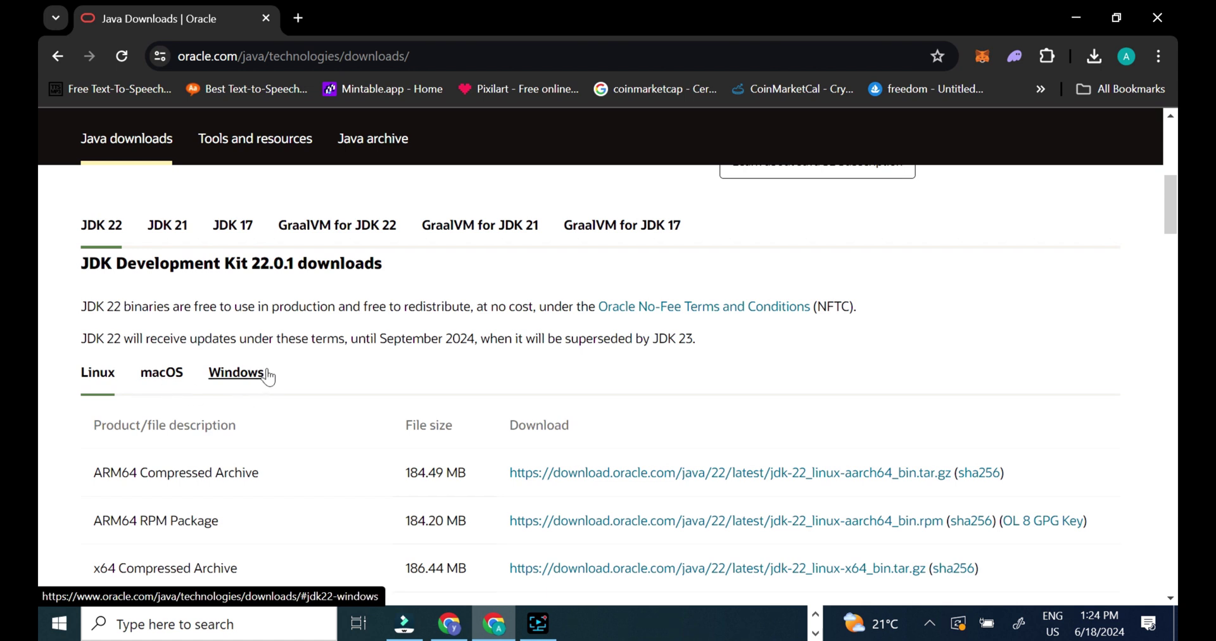
pyautogui.scroll(2, 356, 380)
pyautogui.scroll(-2, 355, 379)
pyautogui.scroll(2, 351, 375)
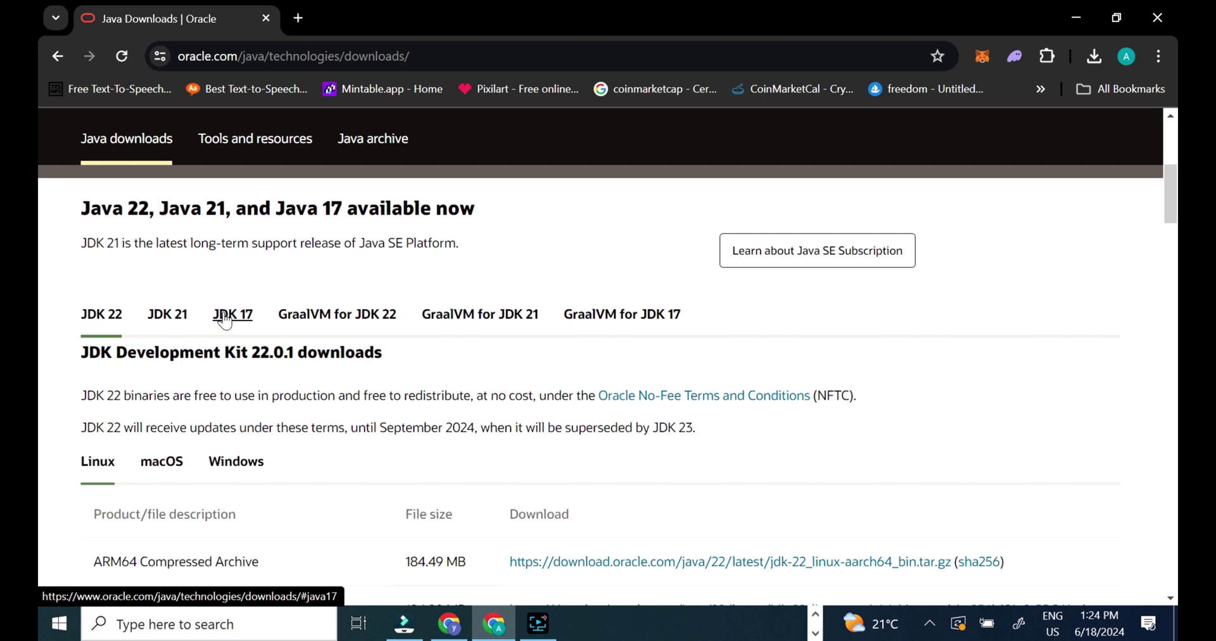
pyautogui.click(171, 317)
pyautogui.scroll(-2, 275, 314)
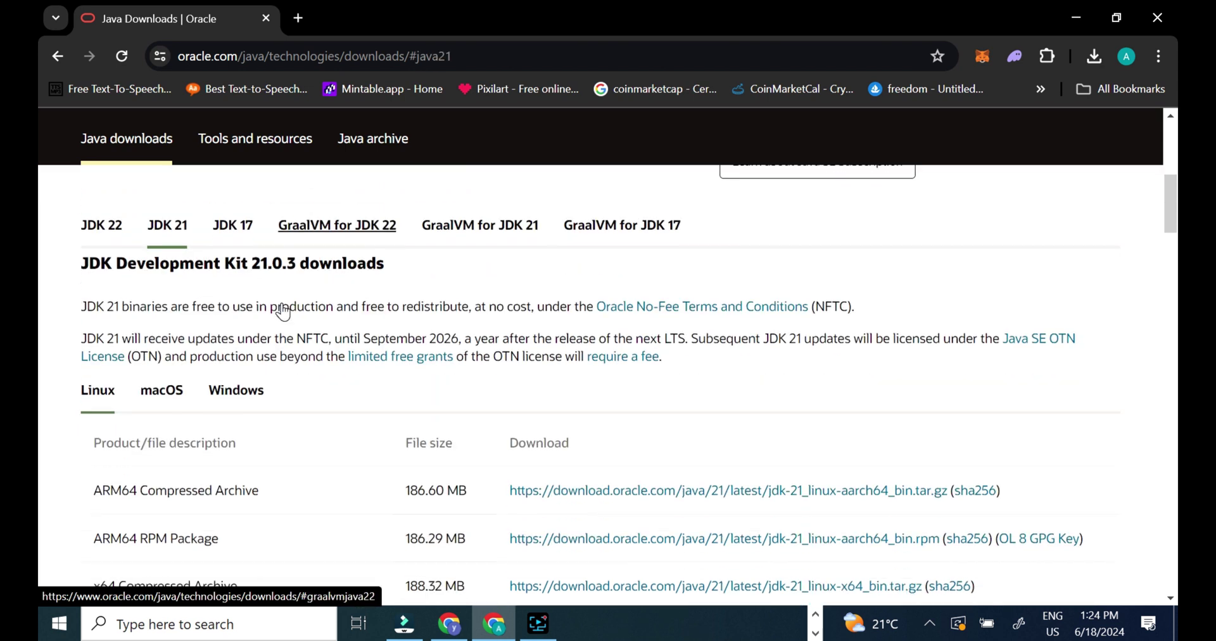
pyautogui.scroll(-1, 244, 374)
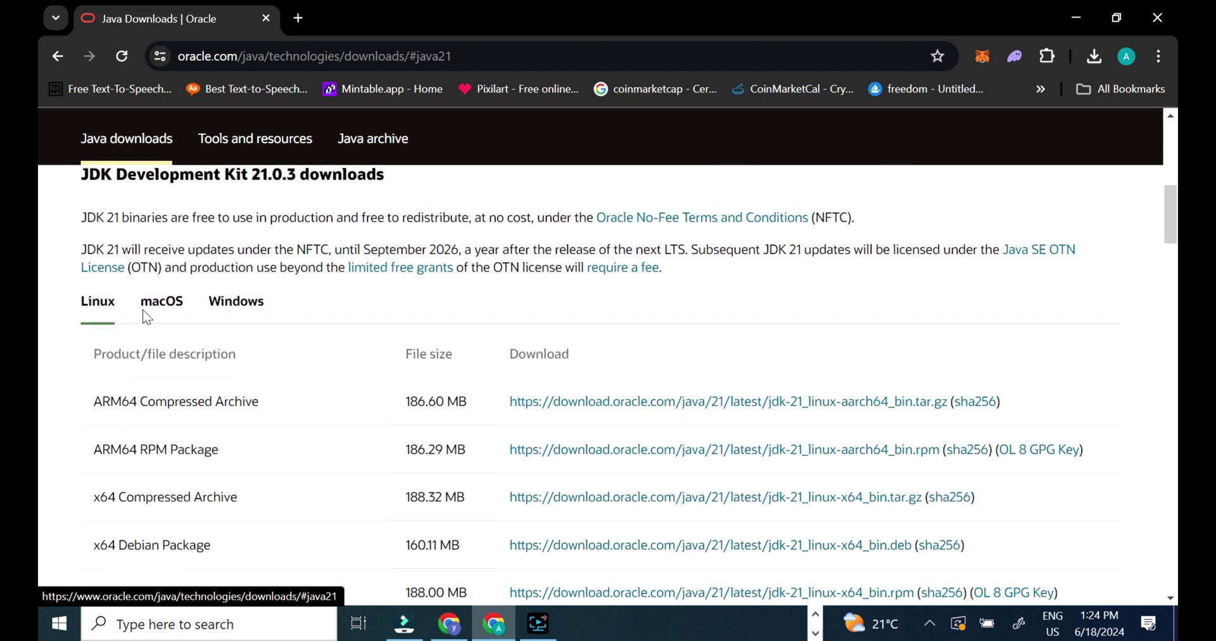
# - Download the JDK 21 Windows x64 MSI Installer
pyautogui.click(223, 304)
pyautogui.scroll(-1, 443, 304)
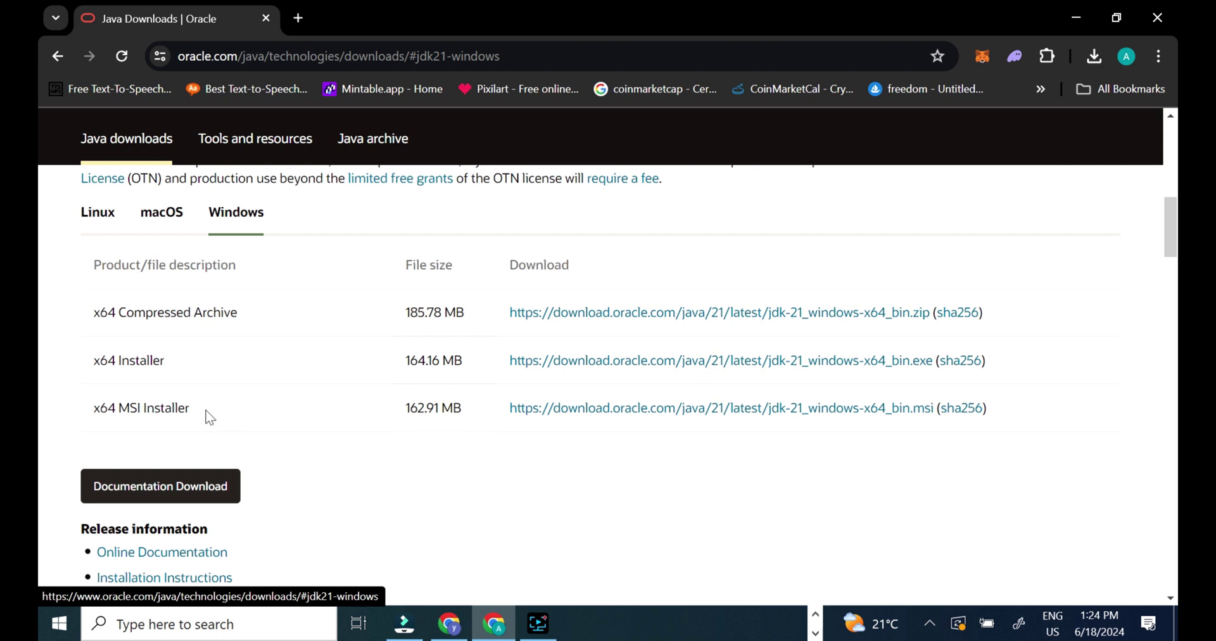
pyautogui.moveTo(192, 408); pyautogui.dragTo(84, 408)
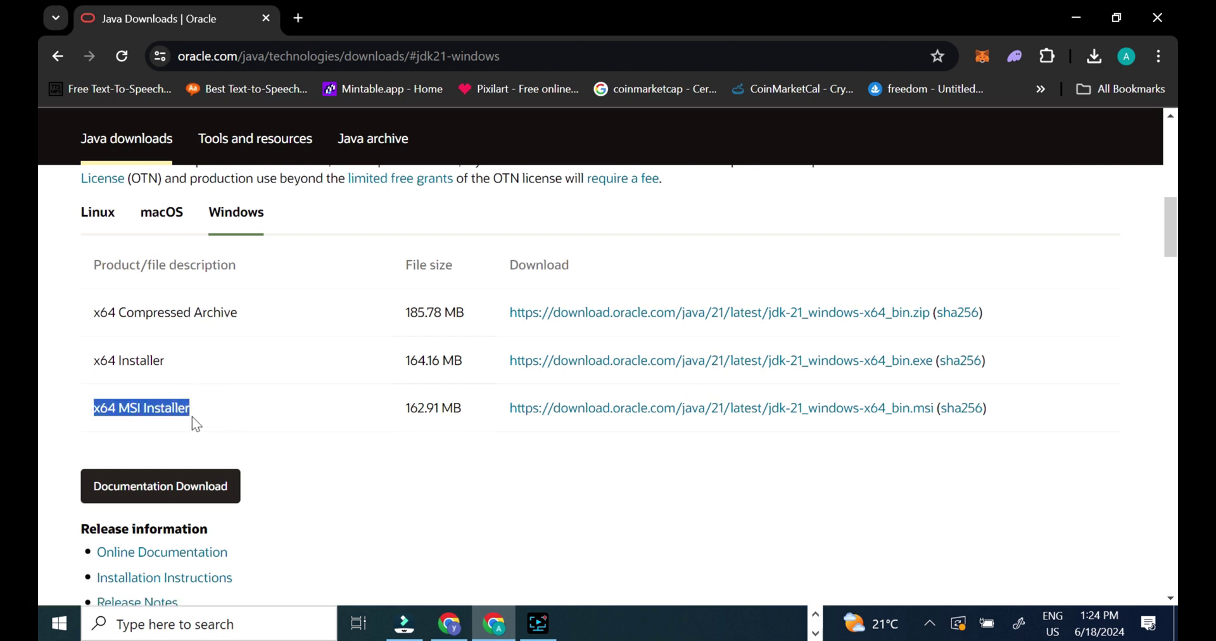
pyautogui.click(206, 411)
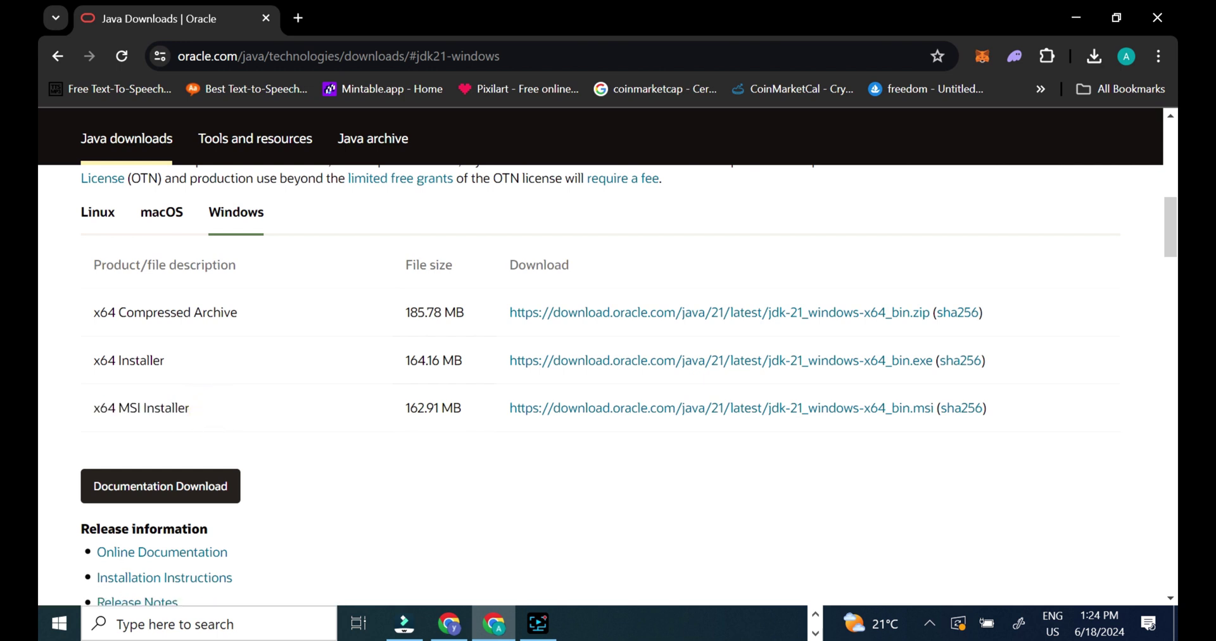
pyautogui.click(569, 415)
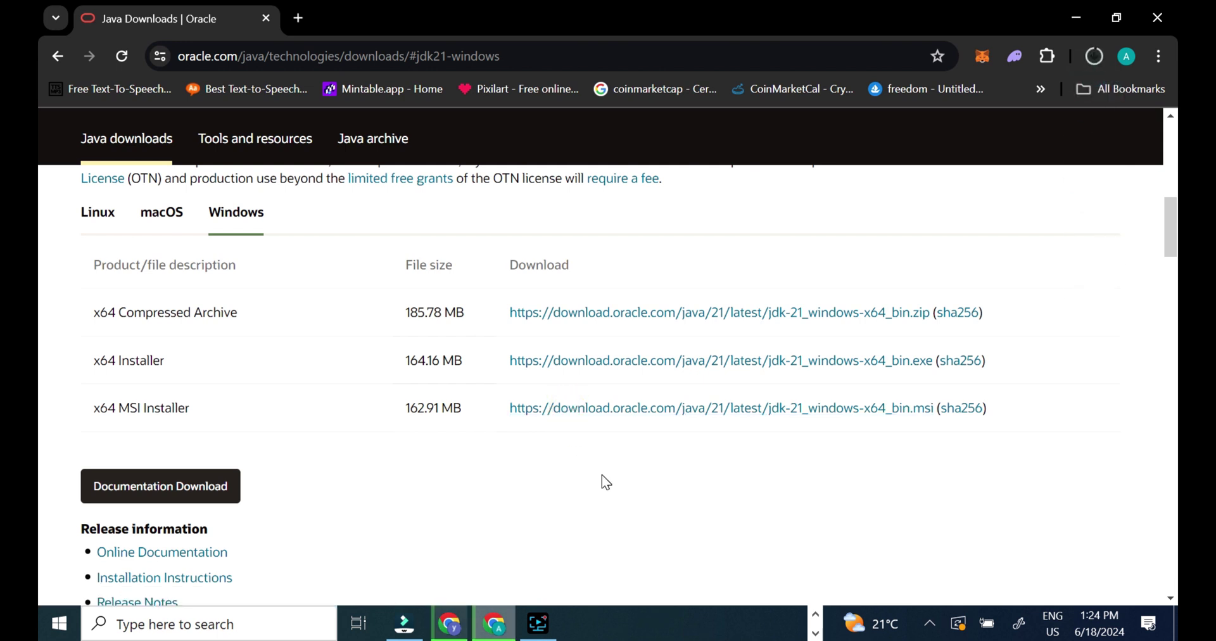
pyautogui.scroll(2, 606, 483)
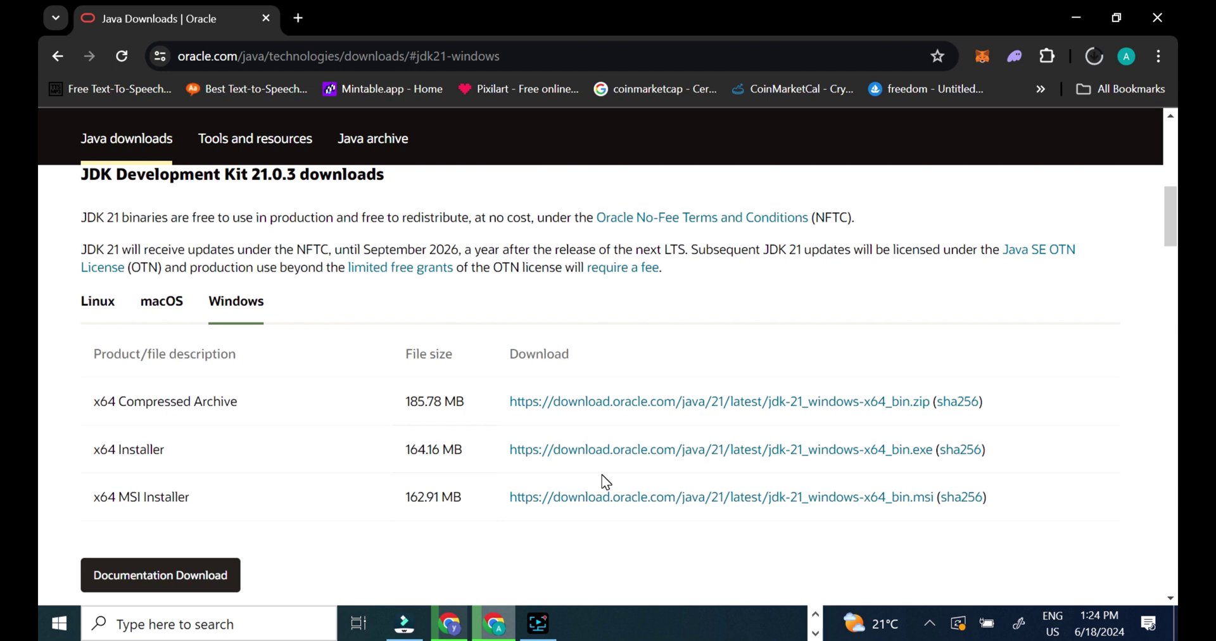
pyautogui.scroll(1, 654, 439)
pyautogui.scroll(1, 658, 445)
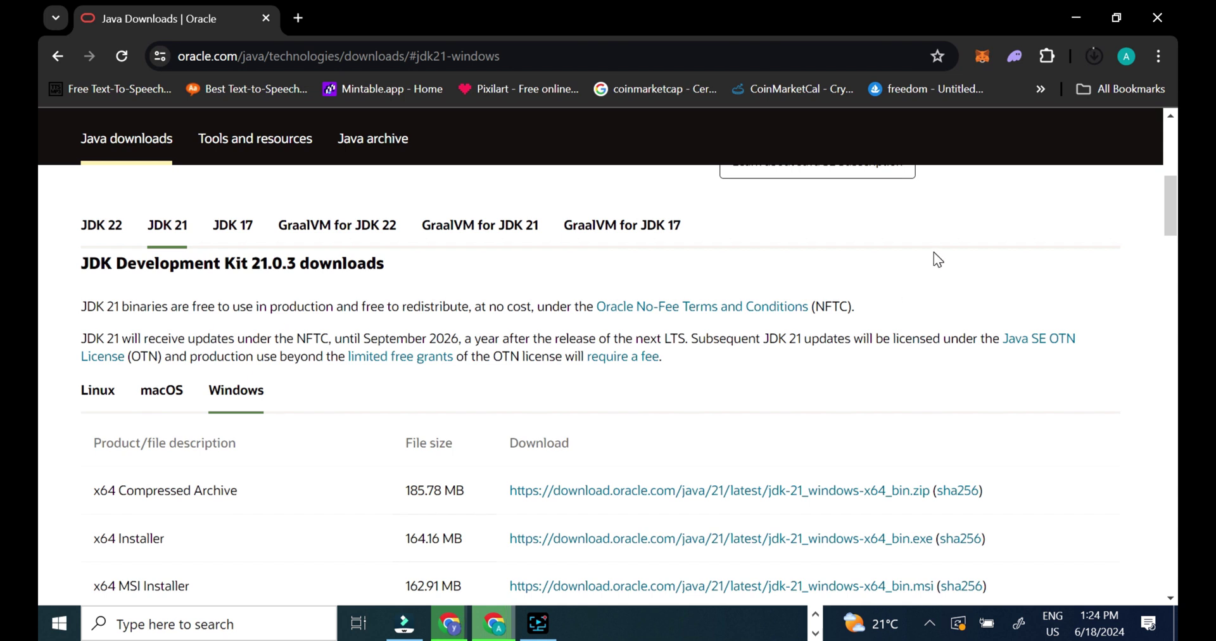
# - Run jdk-21_windows-x64_bin.msi from Chrome's download list to launch the JDK 21.0.3 setup
pyautogui.click(1096, 56)
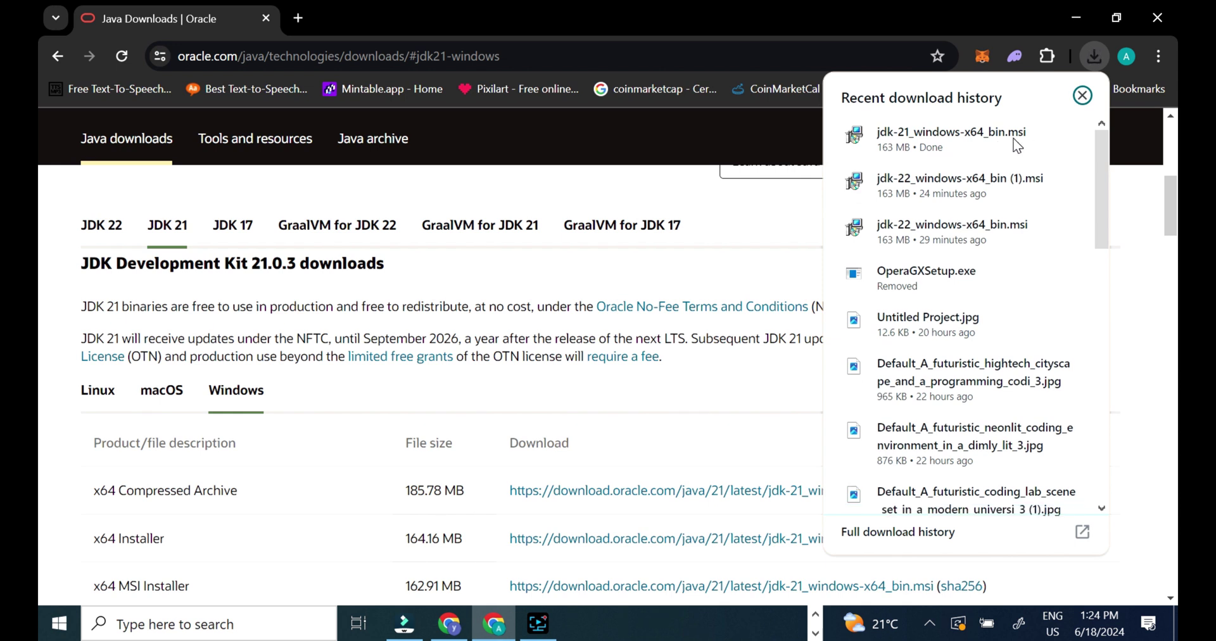
pyautogui.click(942, 135)
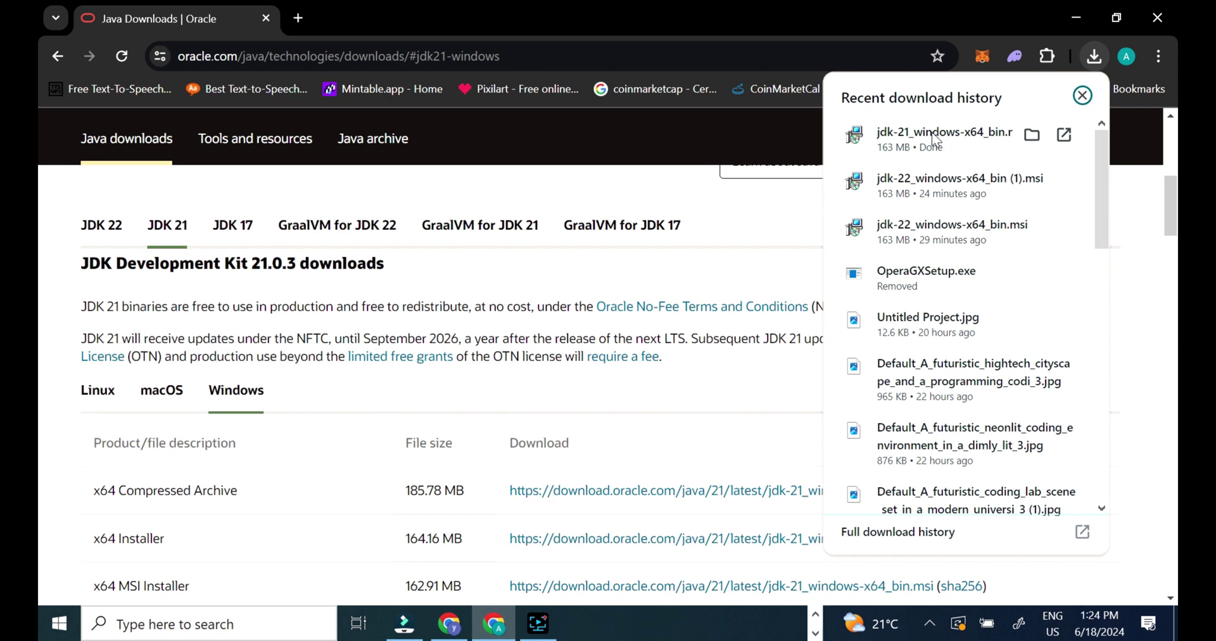
pyautogui.click(916, 132)
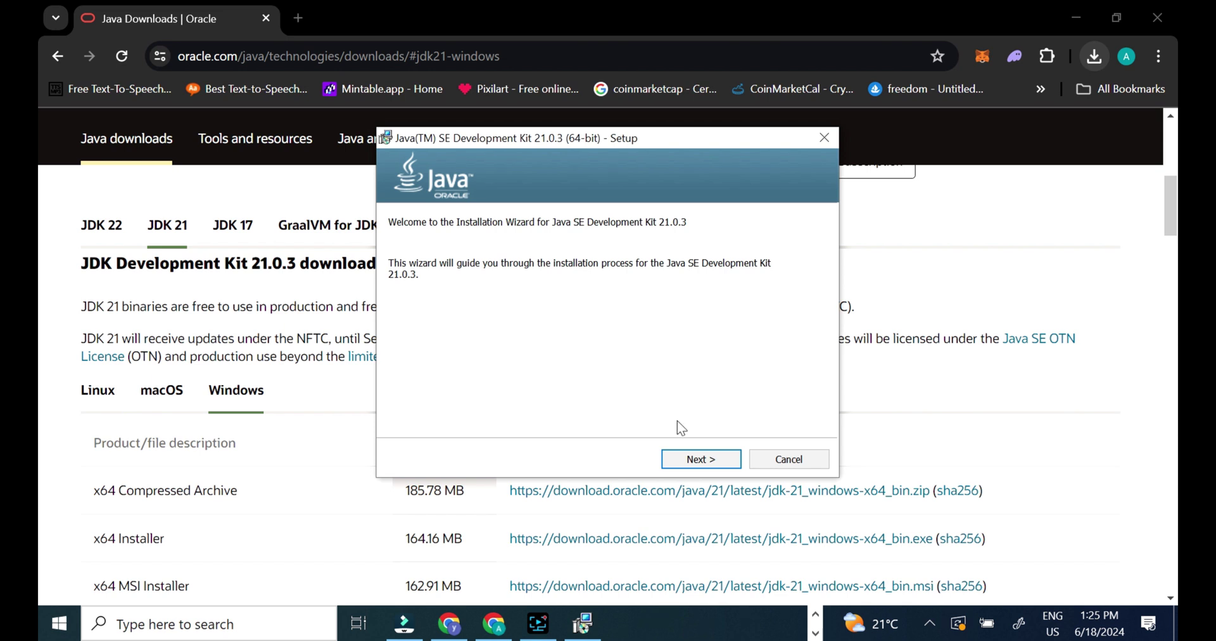
# - Install JDK 21.0.3 into the default C:\Program Files\Java\jdk-21\ folder and close the wizard
pyautogui.click(691, 465)
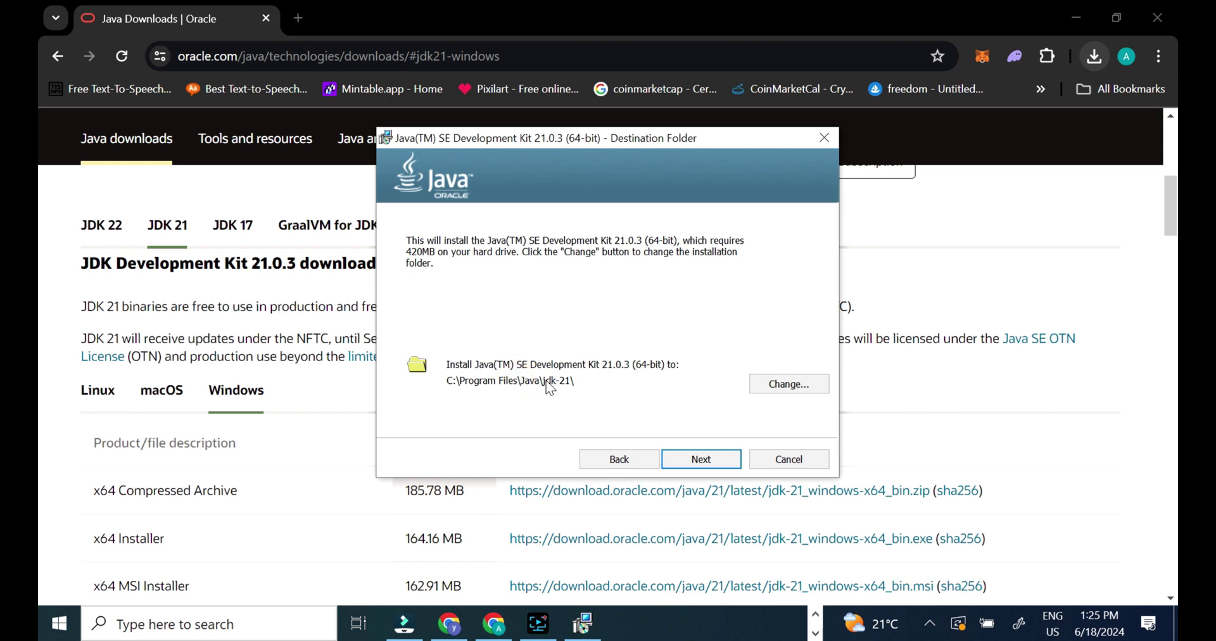
pyautogui.click(705, 457)
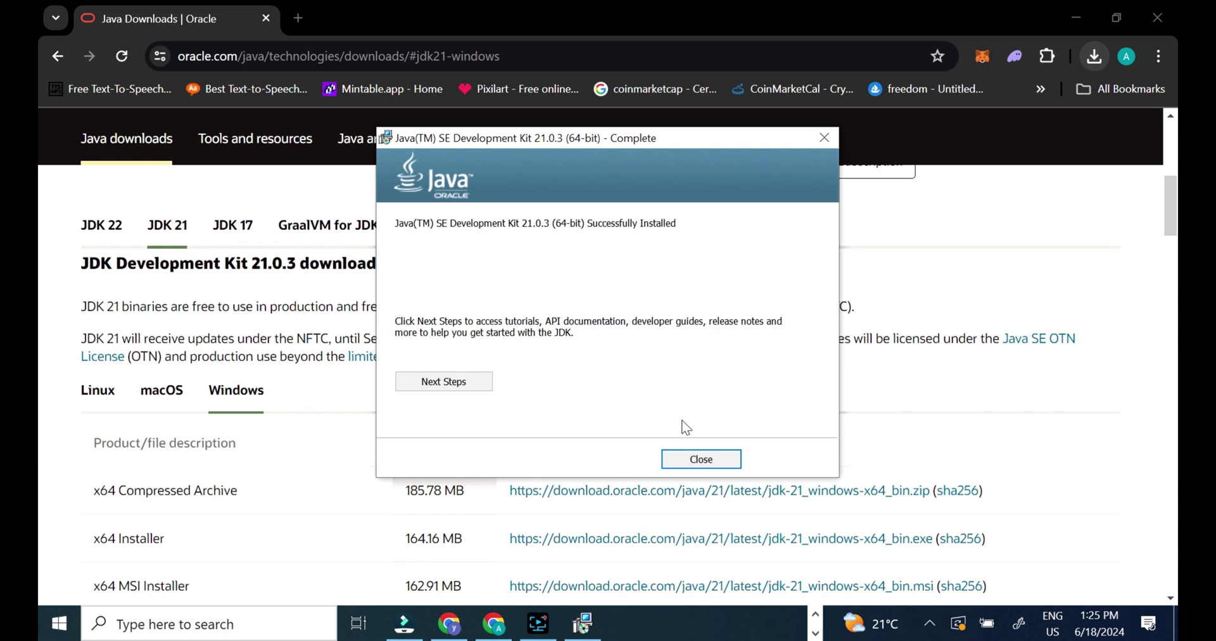
pyautogui.click(701, 461)
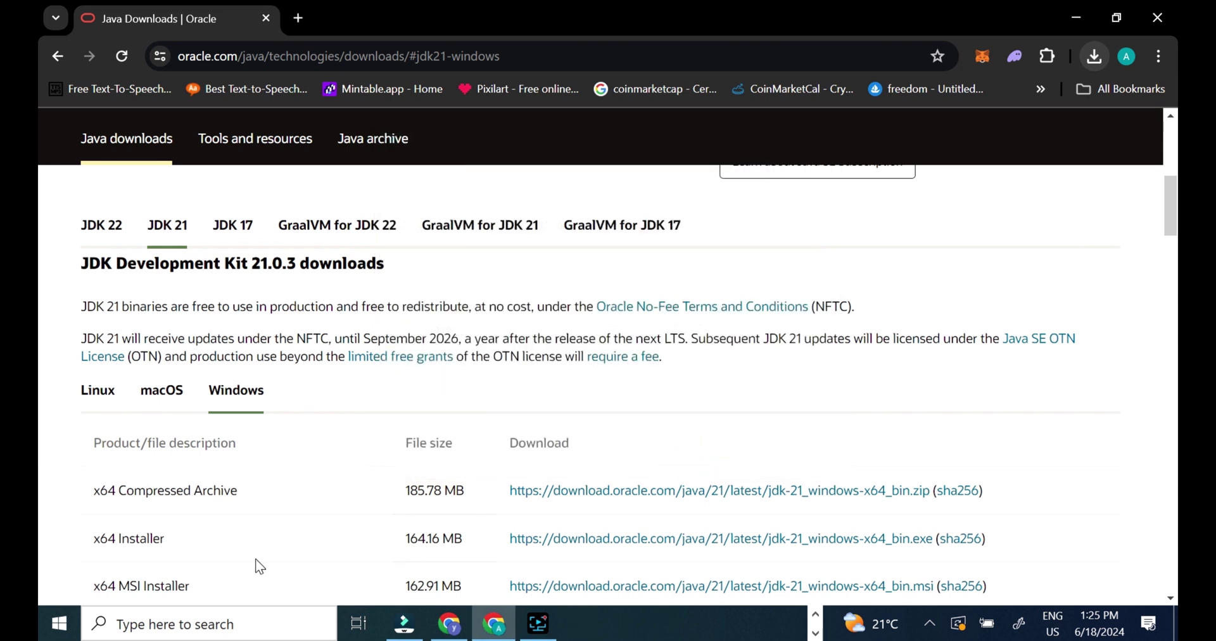
# - Search 'EN' in Windows and open 'Edit the system environment variables'
pyautogui.click(164, 627)
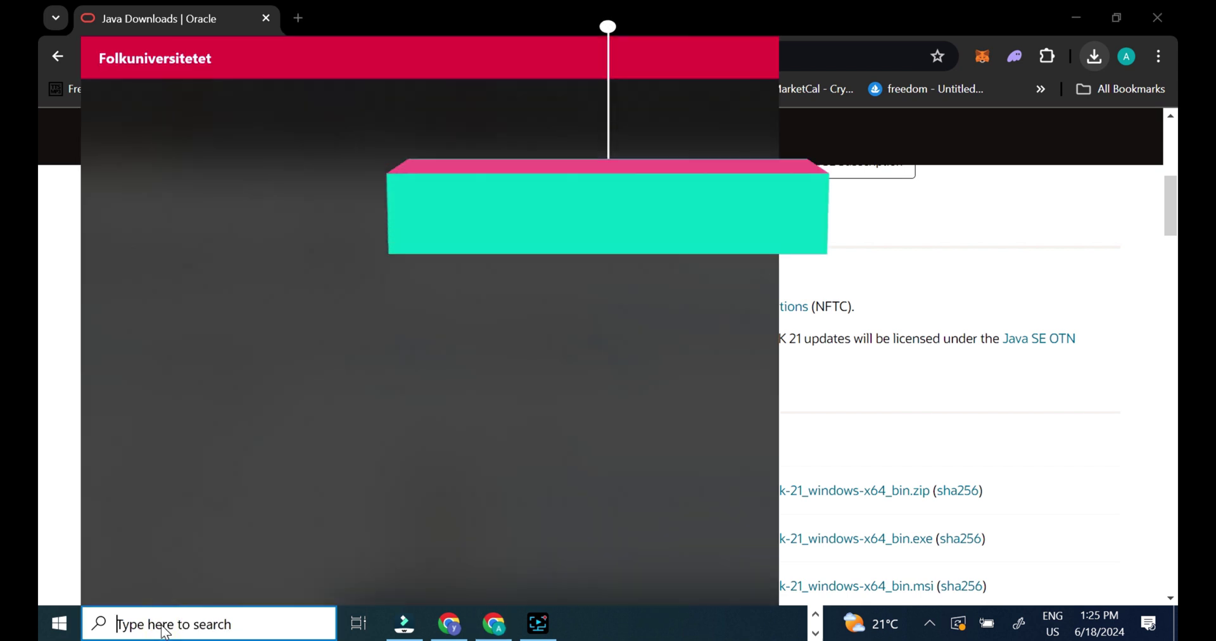
pyautogui.write('EN')
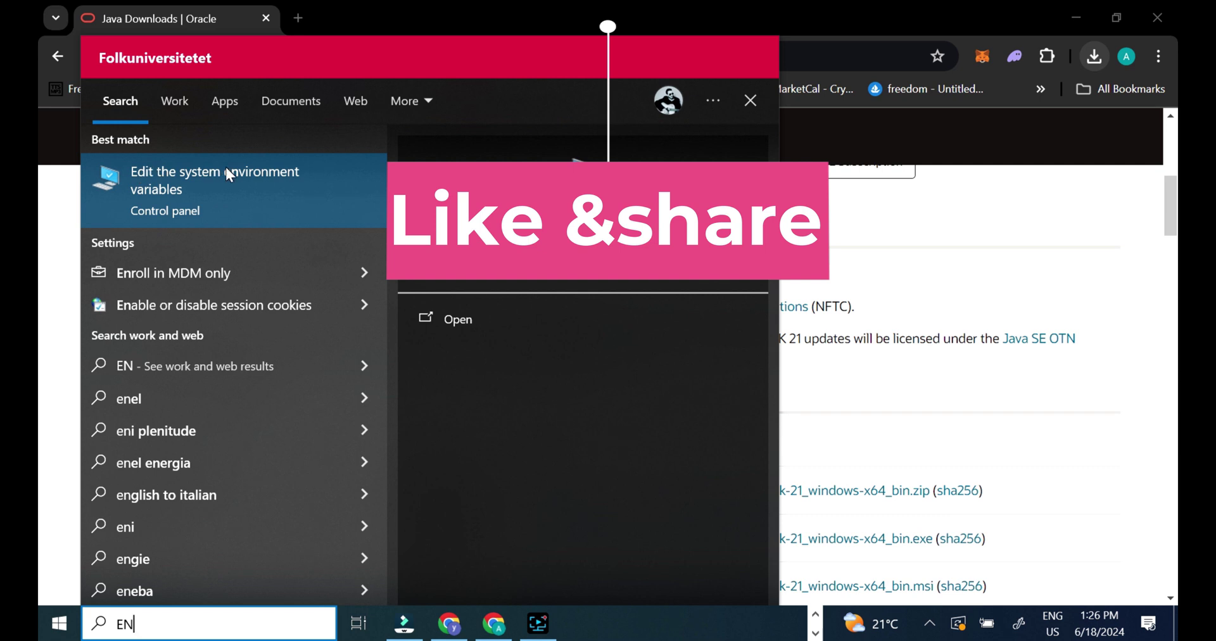
pyautogui.click(169, 176)
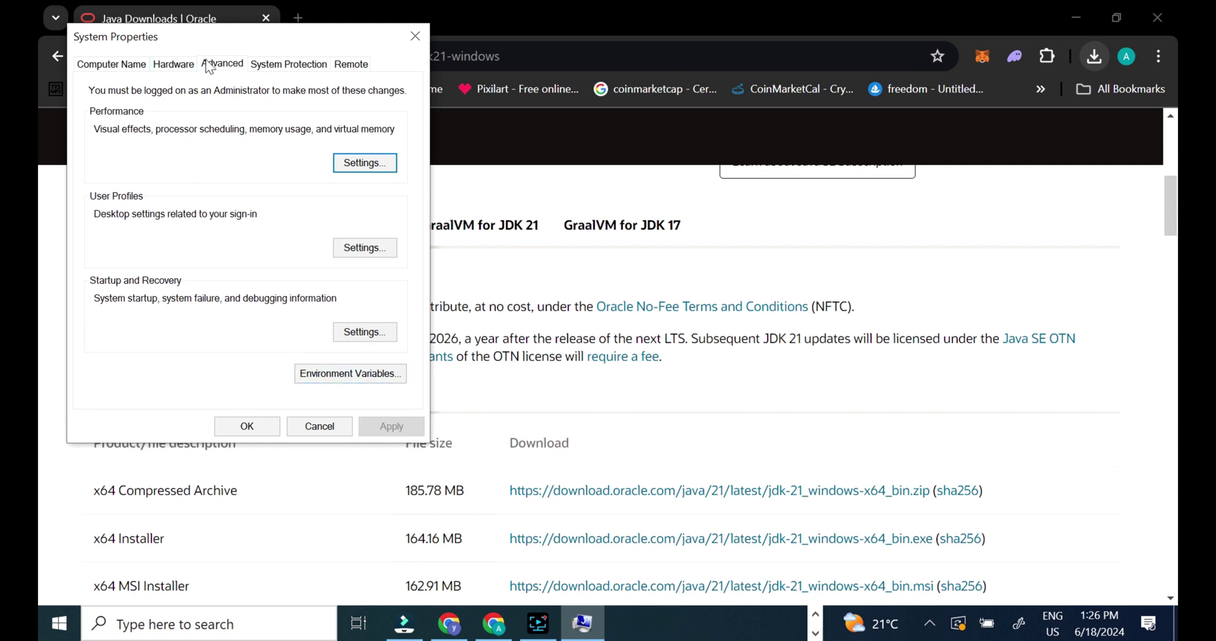
# - Edit the system Path variable in Environment Variables and scroll to its last entries
pyautogui.click(337, 374)
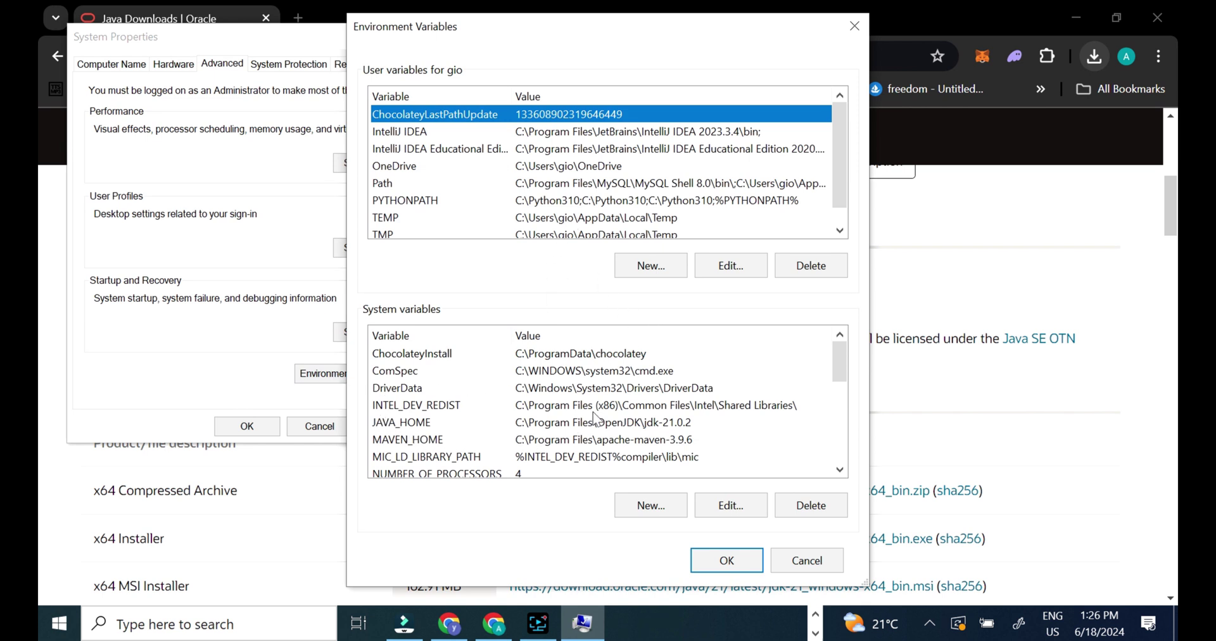
pyautogui.scroll(-1, 553, 407)
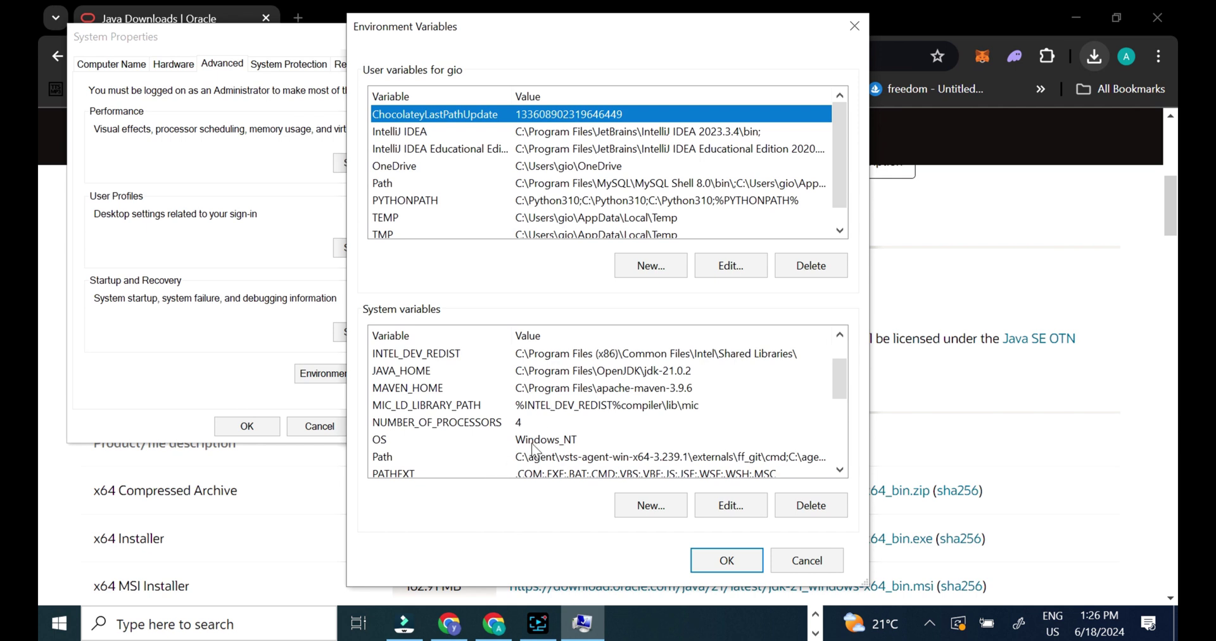
pyautogui.click(428, 456)
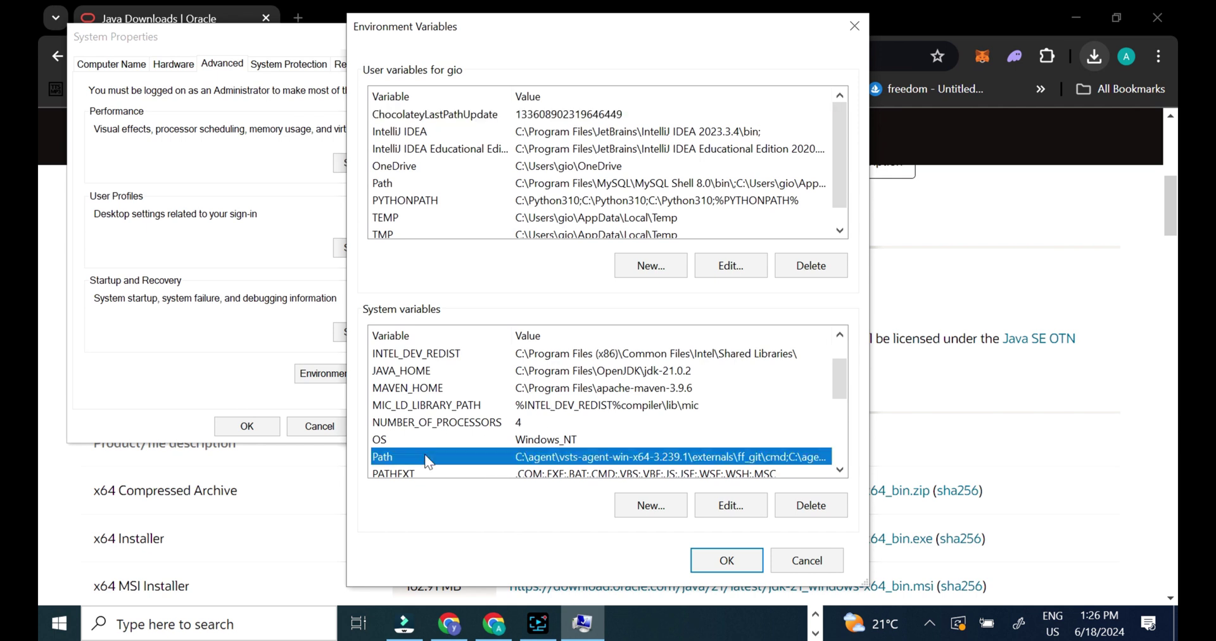
pyautogui.click(730, 510)
pyautogui.scroll(-1, 675, 351)
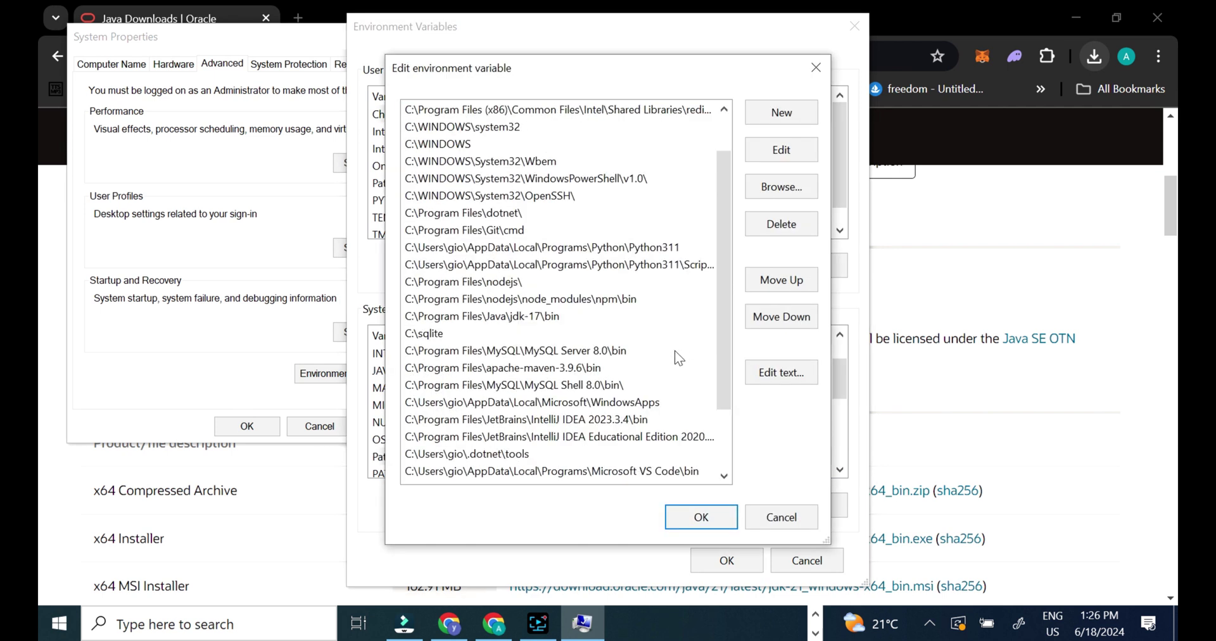
pyautogui.scroll(-2, 675, 352)
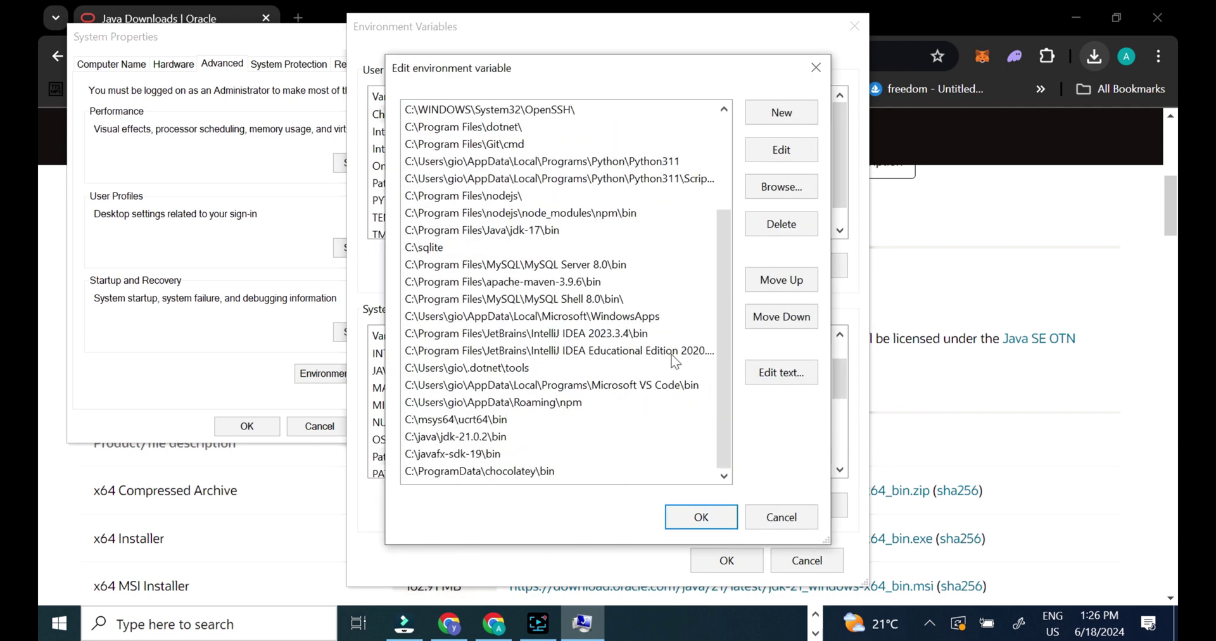
# - Browse File Explorer to C:\Program Files\Java\jdk-21\bin
pyautogui.click(815, 614)
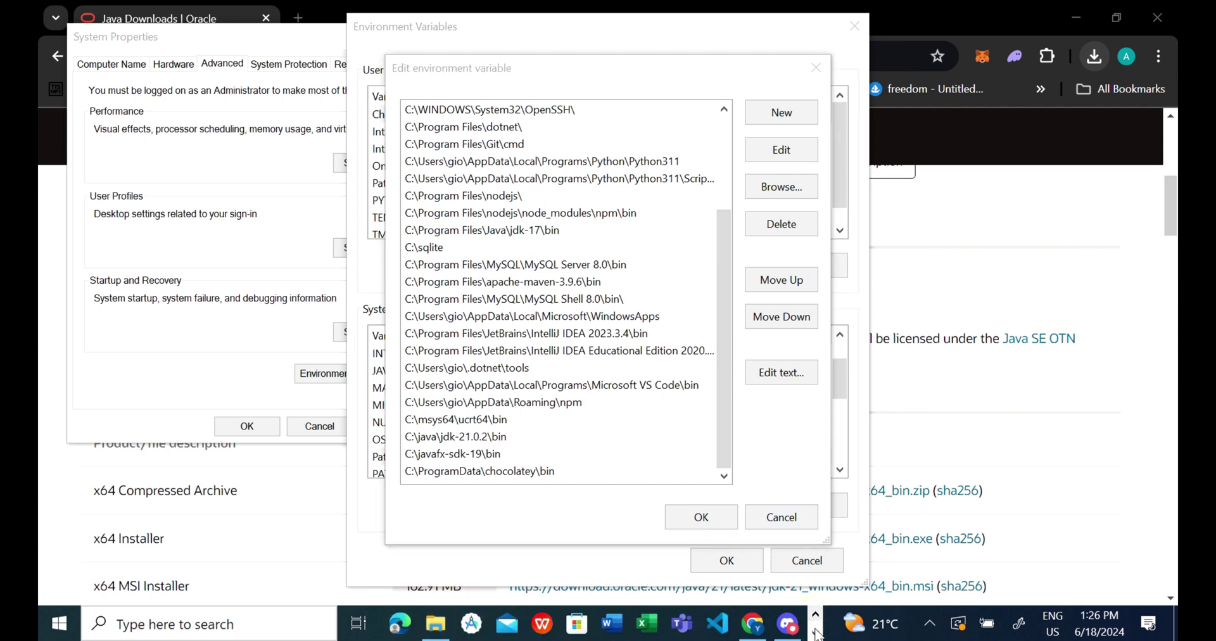
pyautogui.click(436, 624)
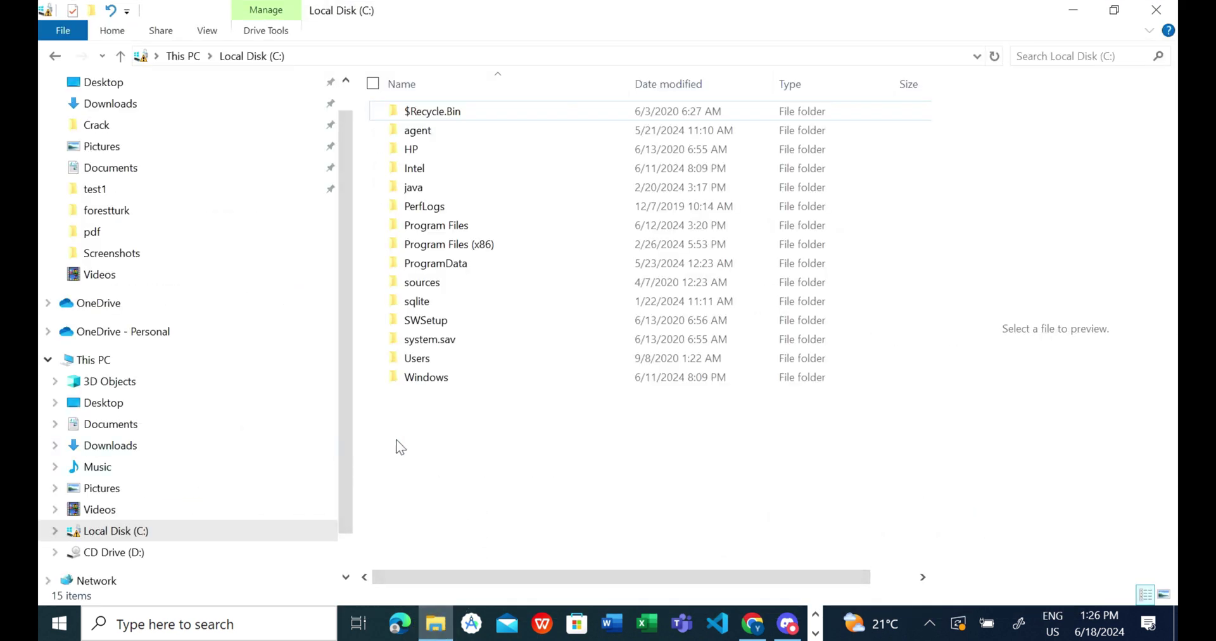
pyautogui.doubleClick(437, 229)
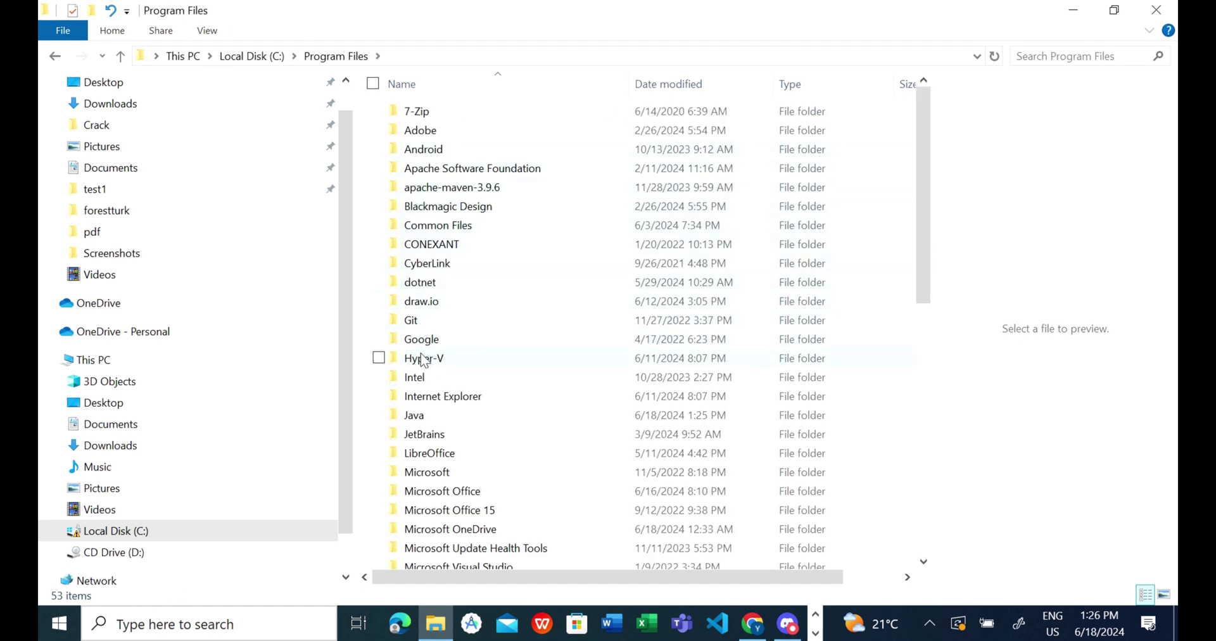
pyautogui.click(421, 418)
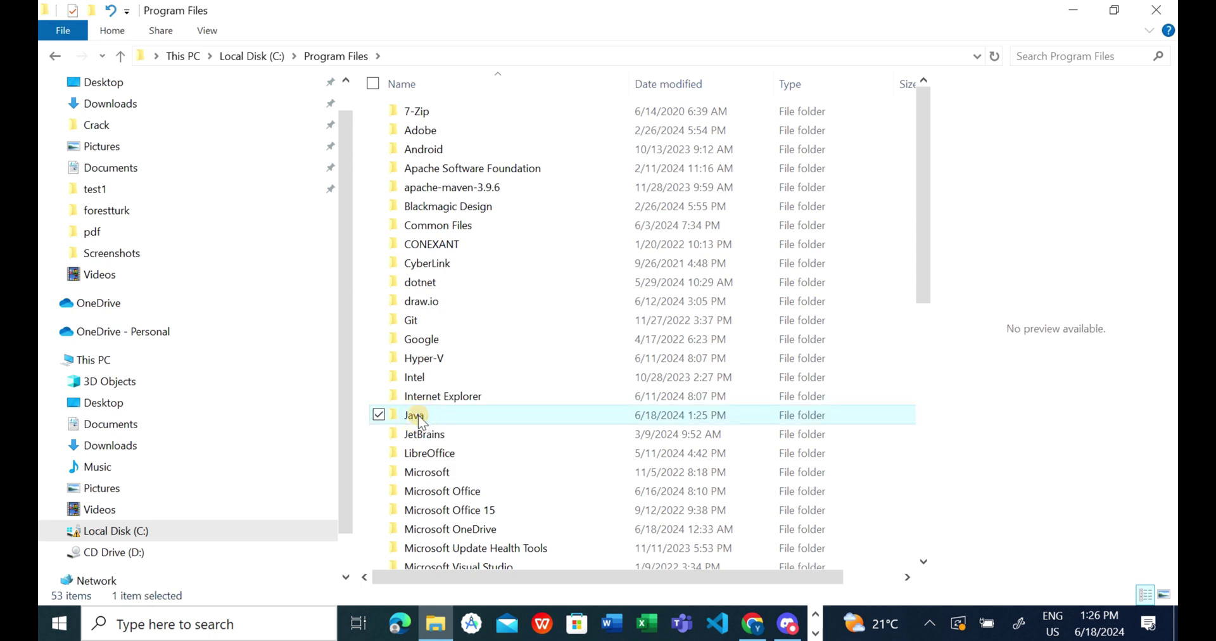
pyautogui.click(421, 418)
pyautogui.doubleClick(400, 418)
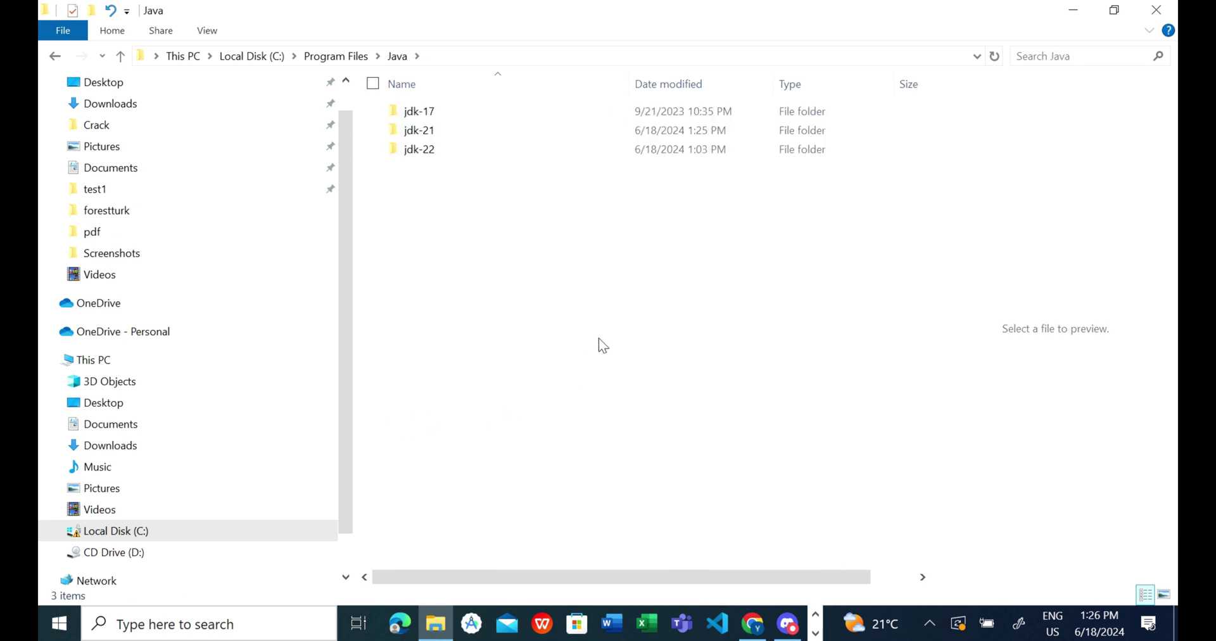
pyautogui.doubleClick(431, 136)
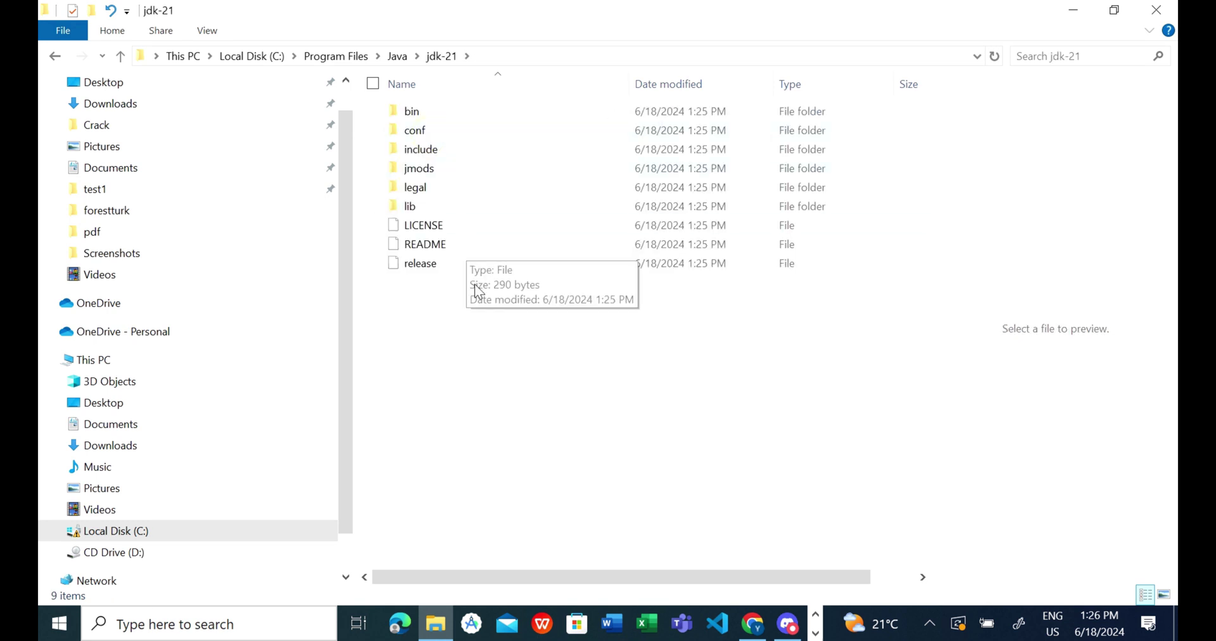
pyautogui.doubleClick(411, 113)
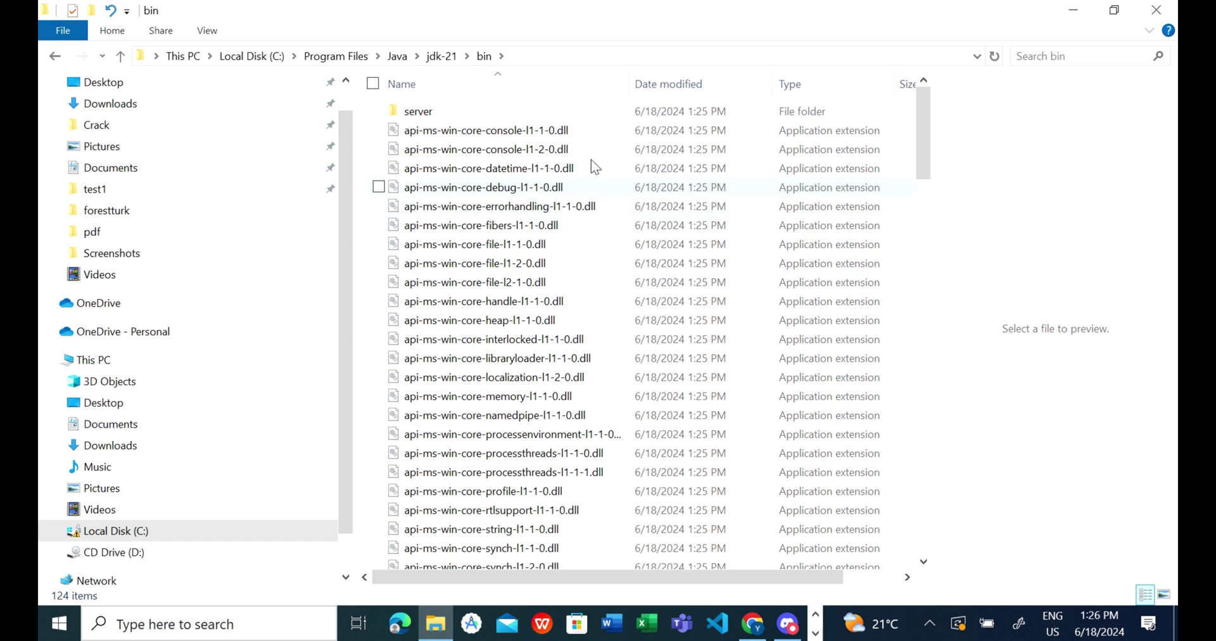
# - Copy the C:\Program Files\Java\jdk-21\bin path from the Explorer address bar
pyautogui.click(561, 58)
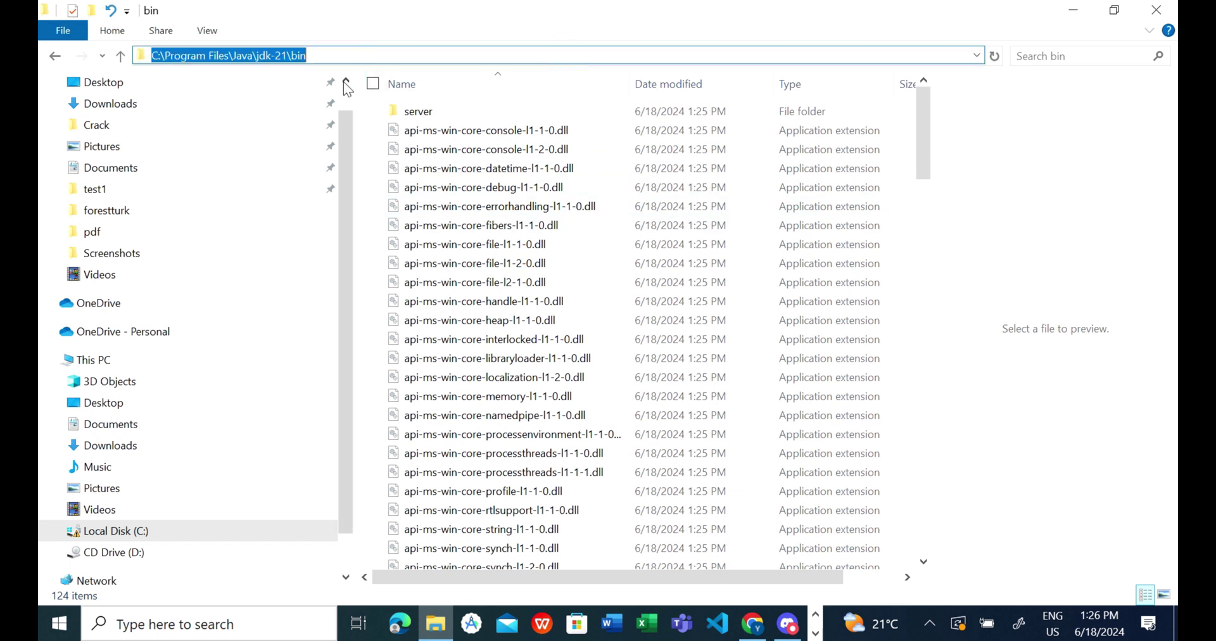
pyautogui.rightClick(293, 55)
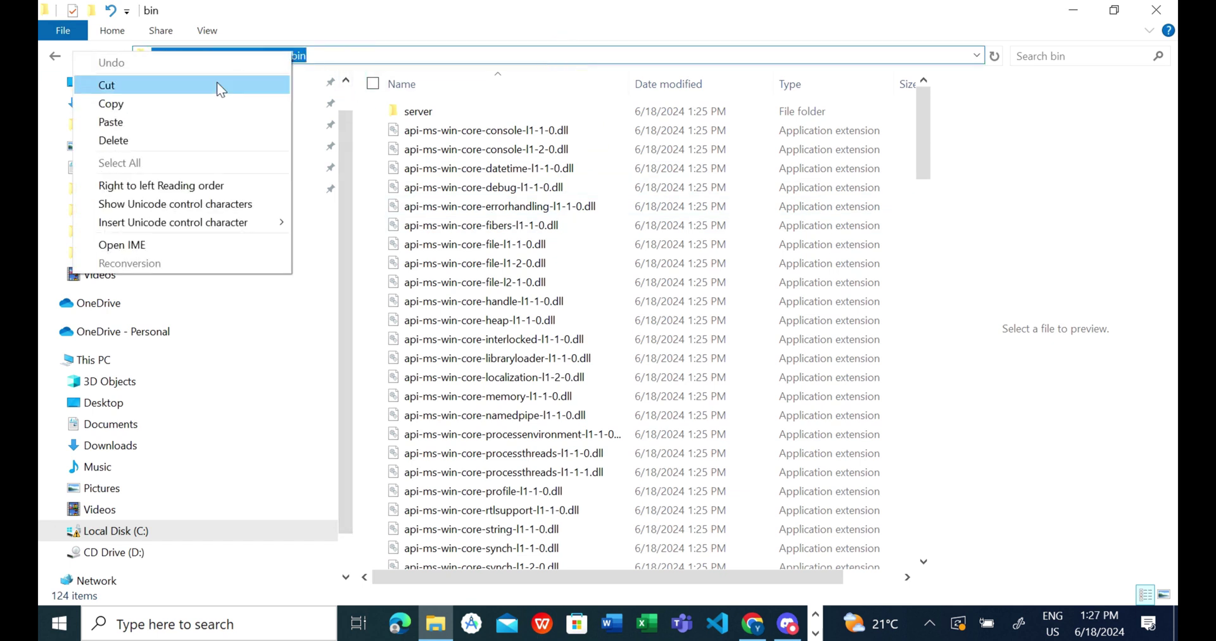
pyautogui.click(184, 108)
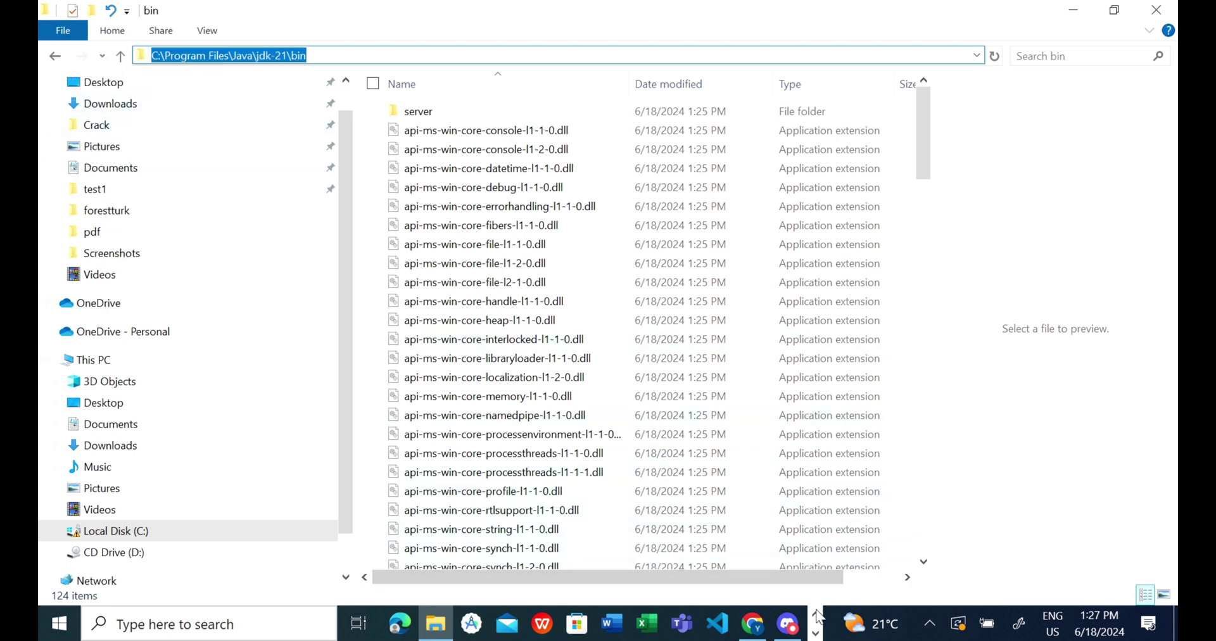
pyautogui.click(816, 631)
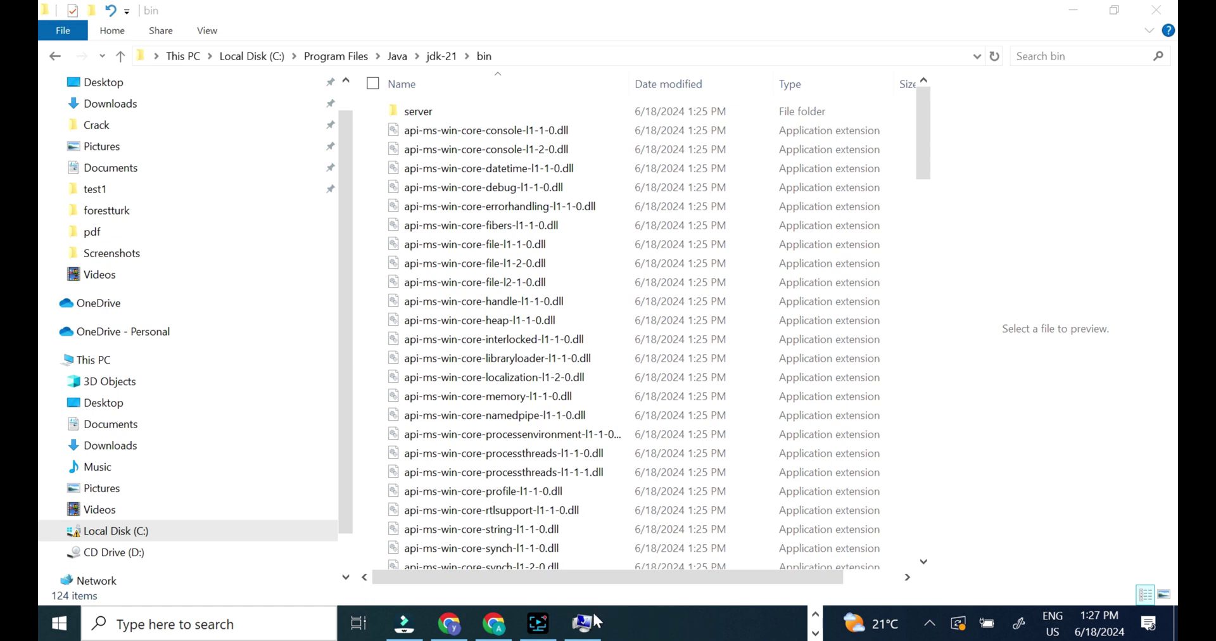
# - Paste C:\Program Files\Java\jdk-21\bin as a new Path entry, then cancel the Path editor
pyautogui.moveTo(582, 625)
pyautogui.click(587, 594)
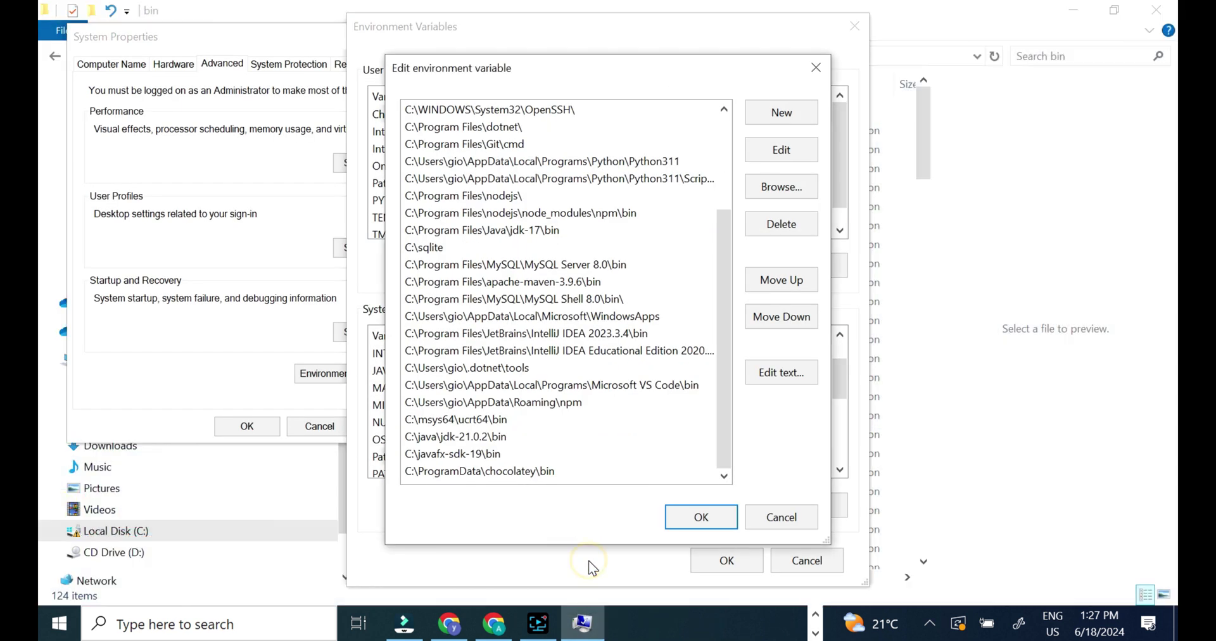
pyautogui.click(782, 112)
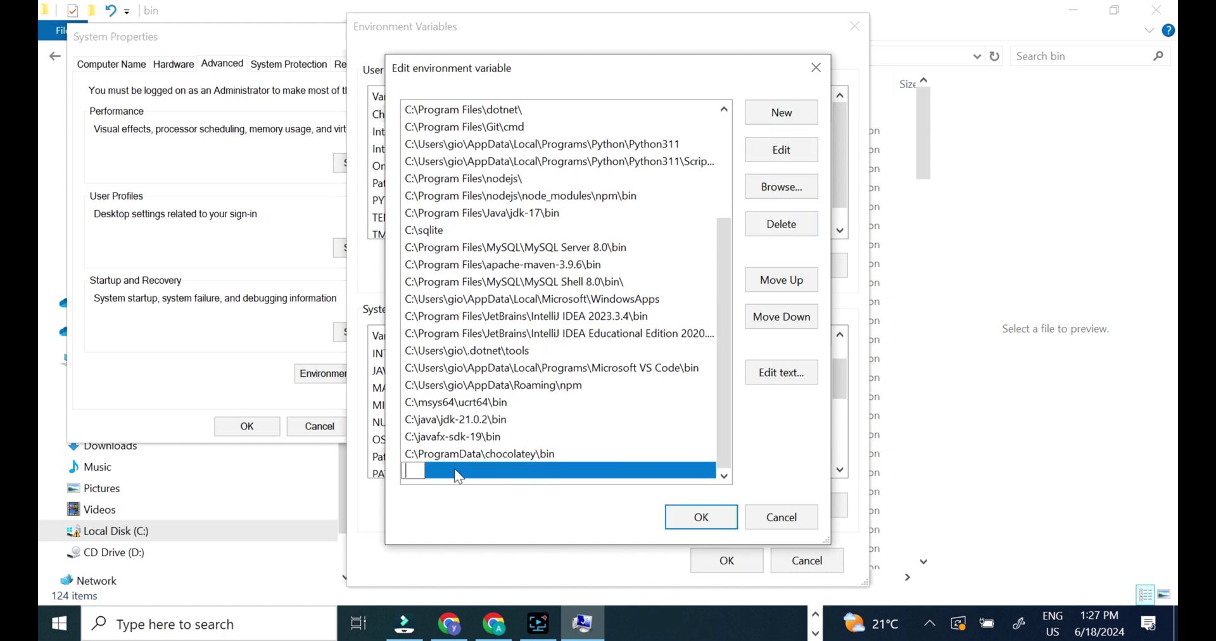
pyautogui.hotkey('ctrl', 'v')
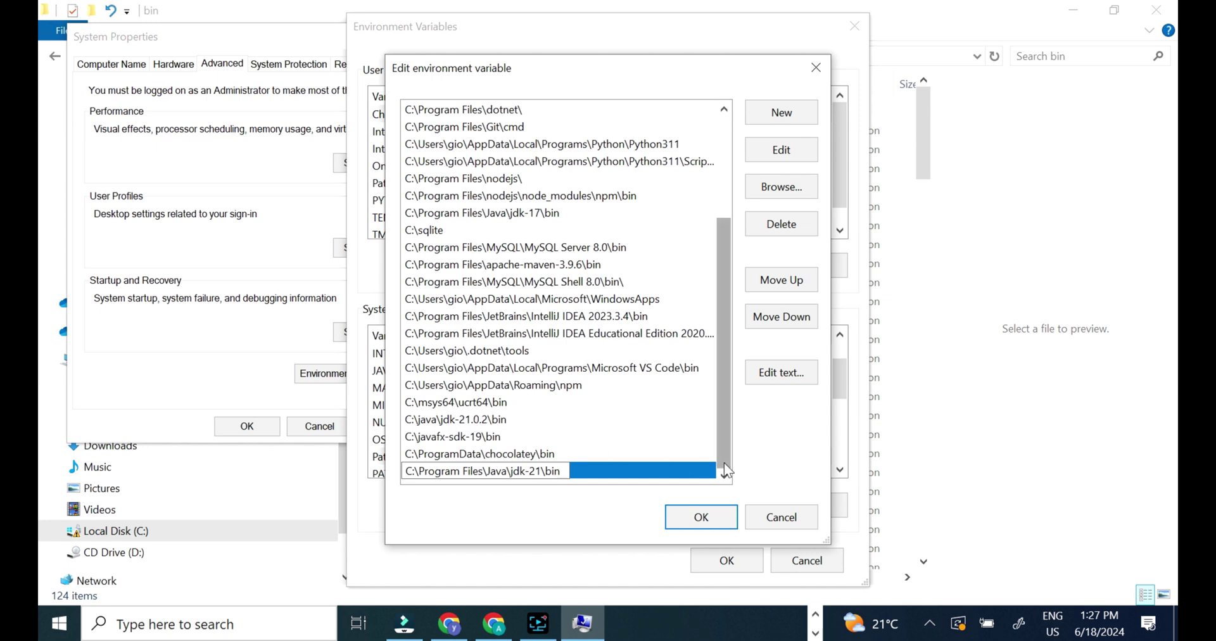
pyautogui.click(780, 518)
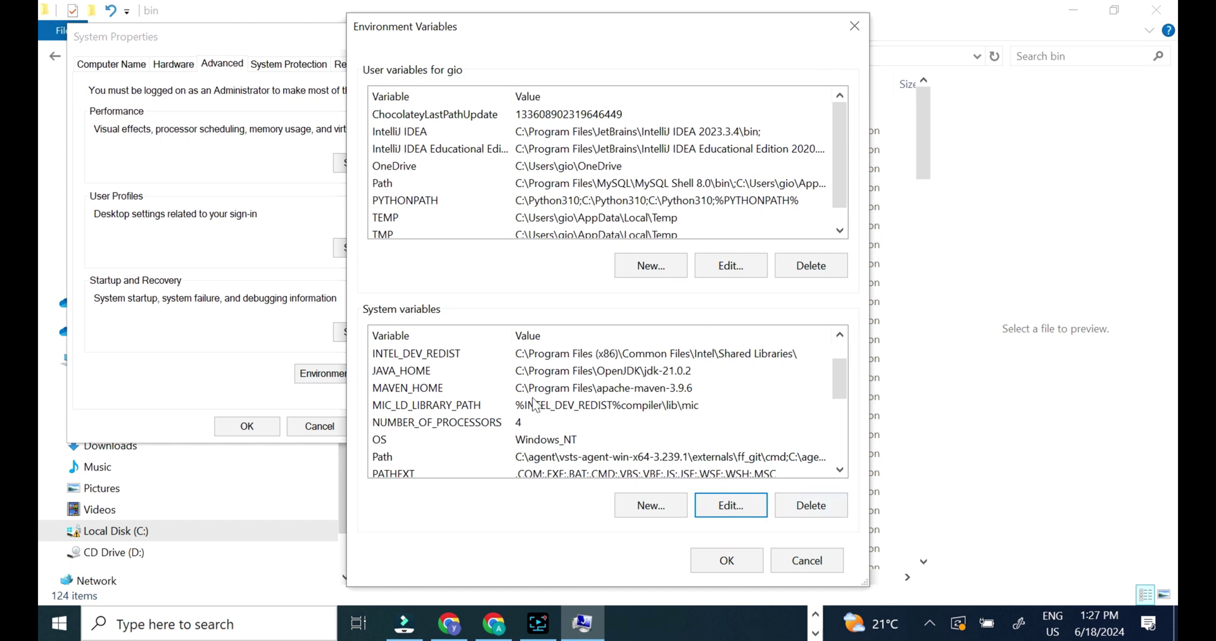
pyautogui.click(651, 266)
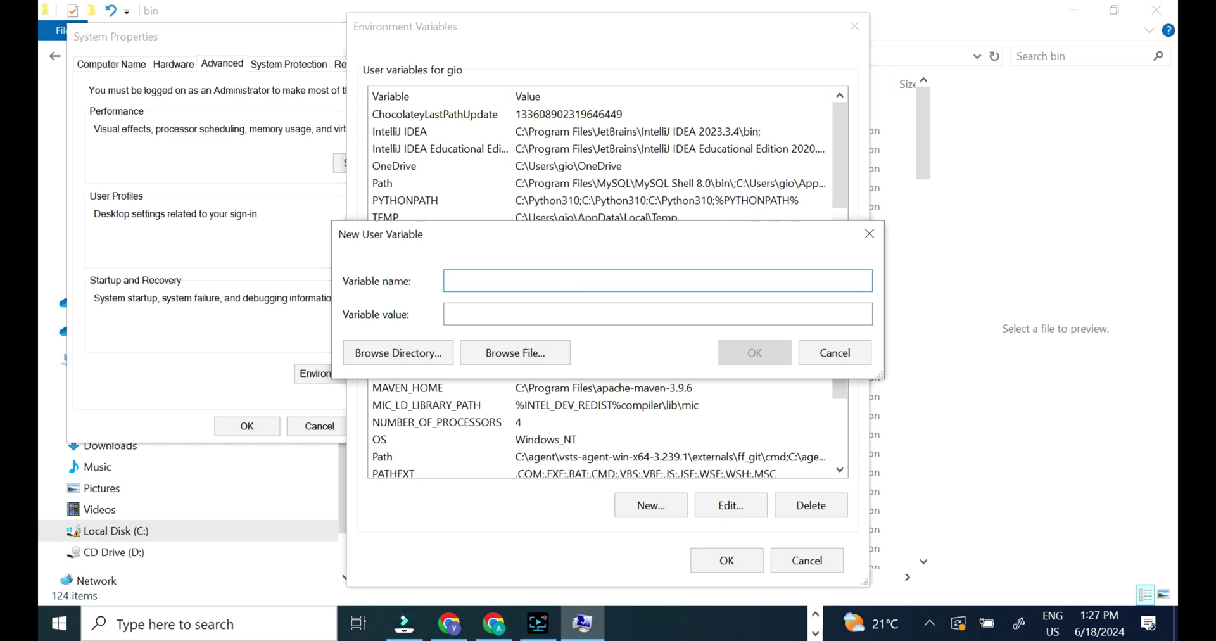
pyautogui.write('h')
pyautogui.press('BackSpace')
pyautogui.write('HO')
pyautogui.write('ME')
pyautogui.press('BackSpace')
pyautogui.press('BackSpace')
pyautogui.press('BackSpace')
pyautogui.press('BackSpace')
pyautogui.press('BackSpace')
pyautogui.write('JA')
pyautogui.write('VA_H')
pyautogui.write('OME')
pyautogui.press('Tab')
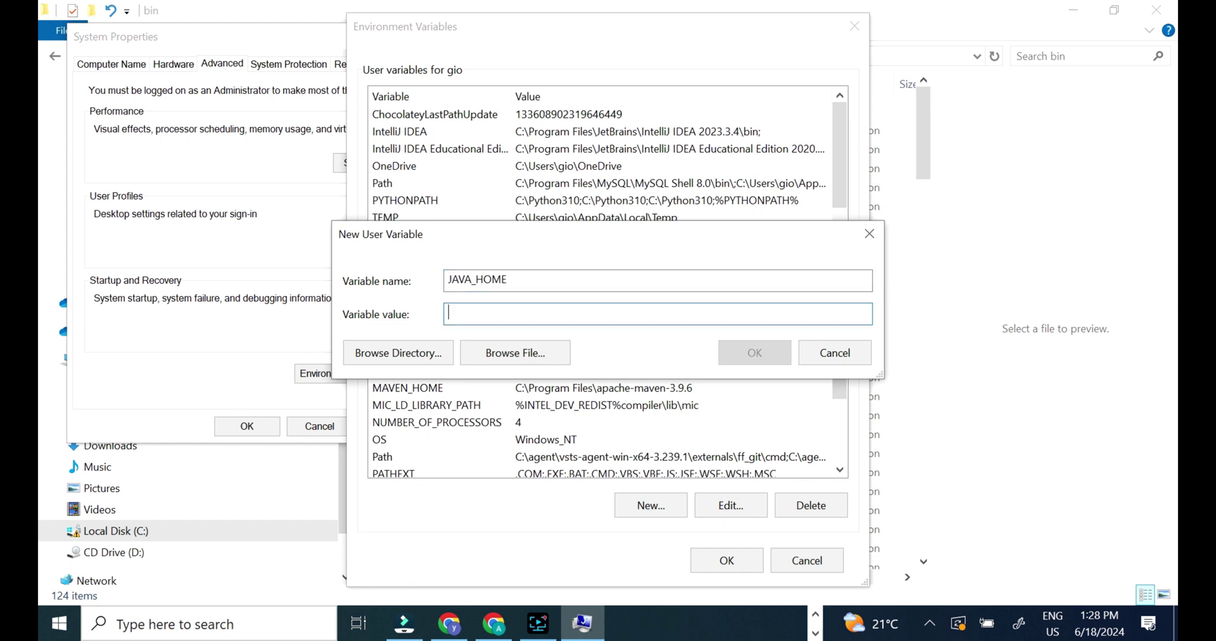
pyautogui.hotkey('ctrl', 'v')
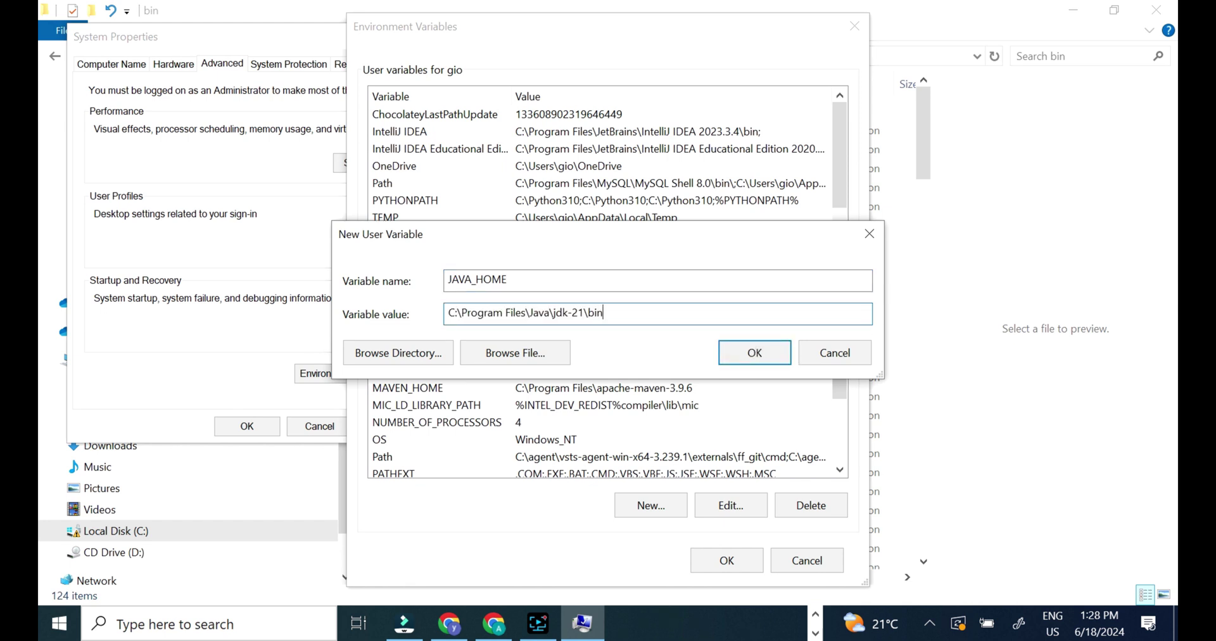
pyautogui.press('BackSpace')
pyautogui.click(870, 234)
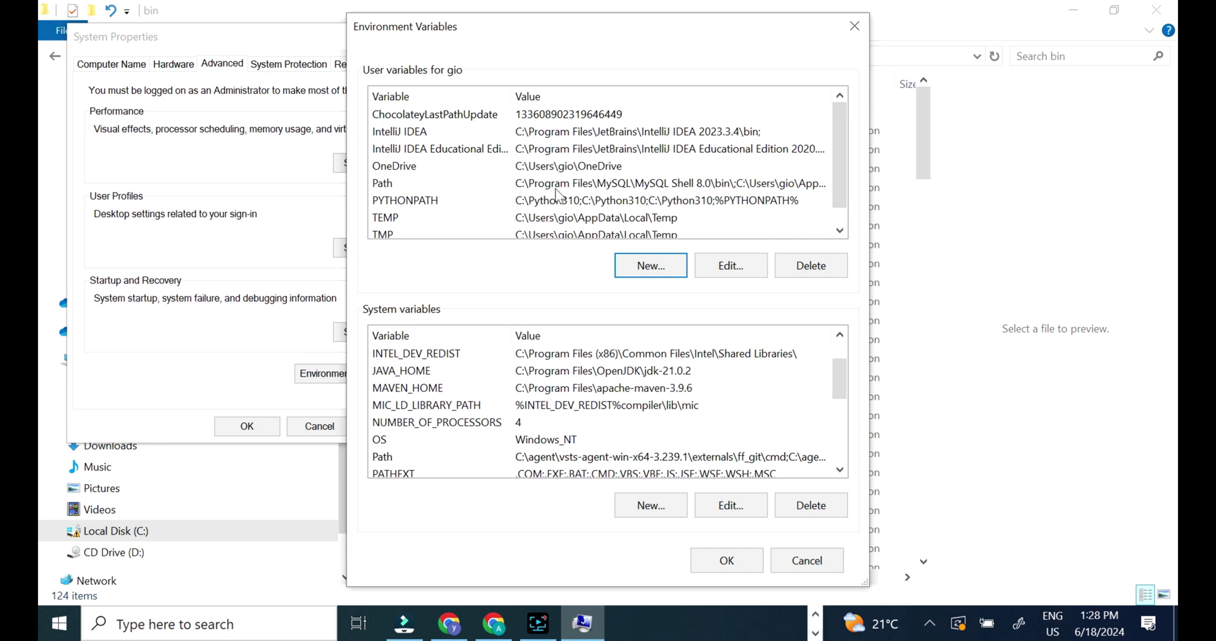
# - Review both variable lists, accept Environment Variables with OK, and close System Properties
pyautogui.scroll(-1, 570, 197)
pyautogui.scroll(1, 570, 196)
pyautogui.scroll(-1, 570, 197)
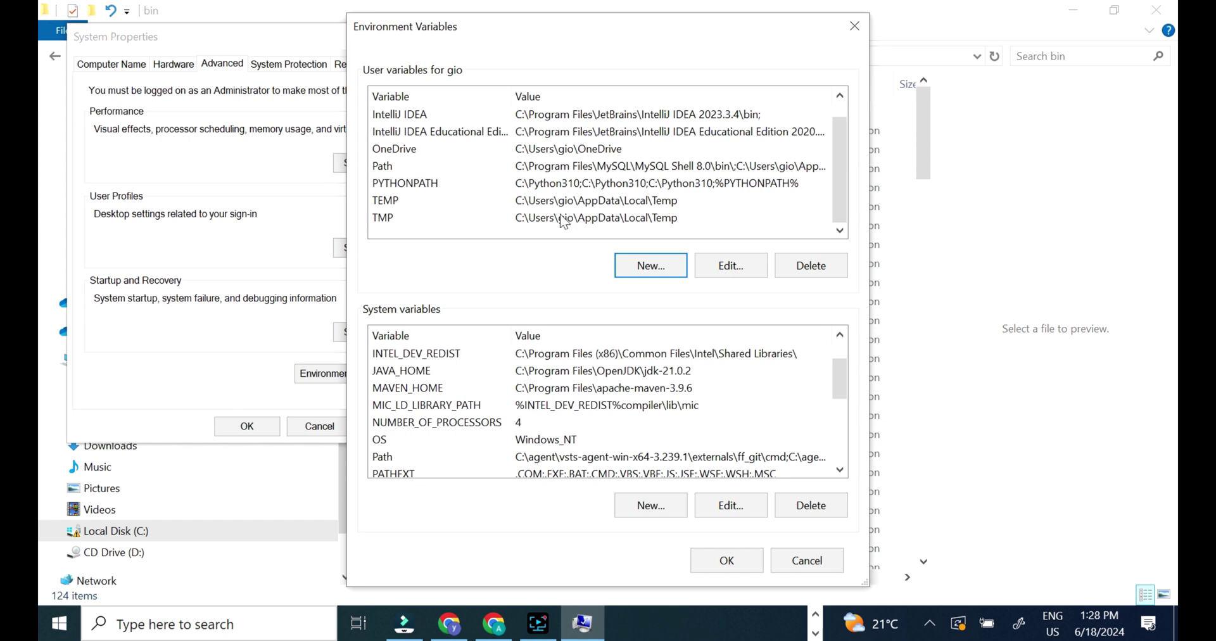
pyautogui.scroll(-1, 553, 405)
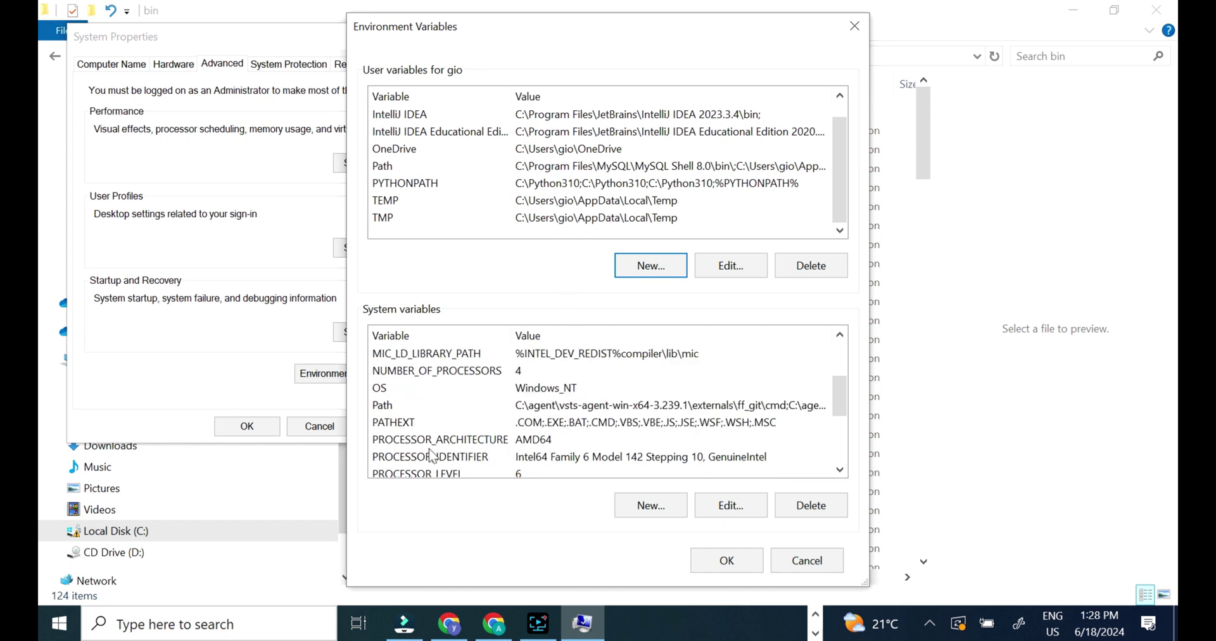
pyautogui.scroll(1, 516, 421)
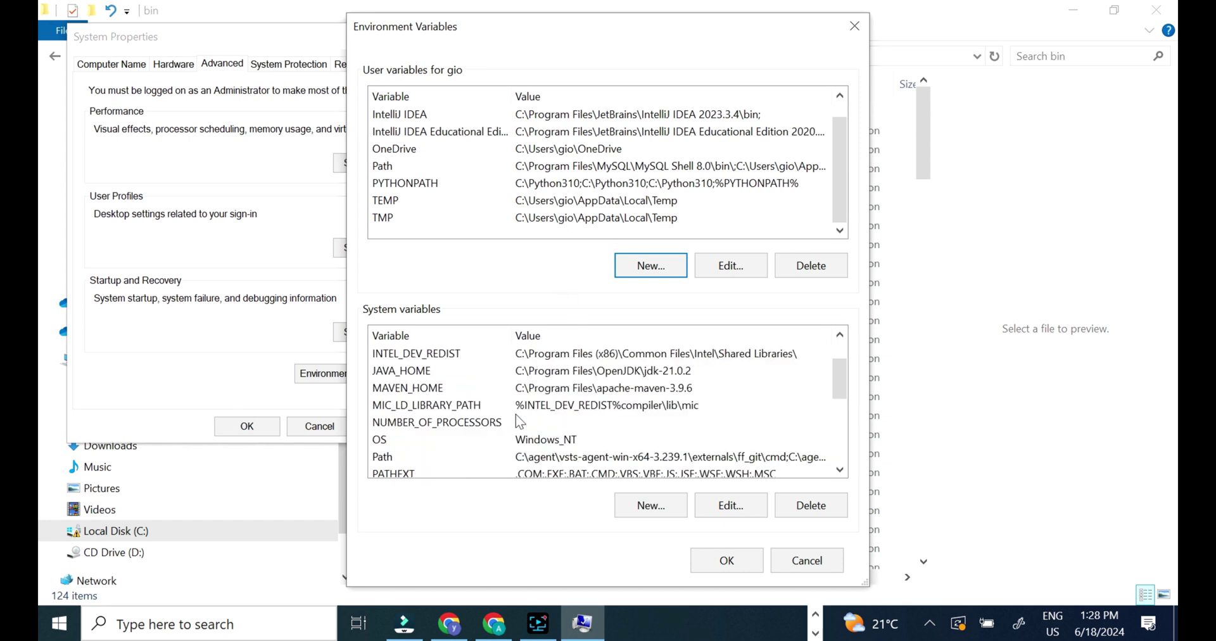
pyautogui.scroll(1, 494, 421)
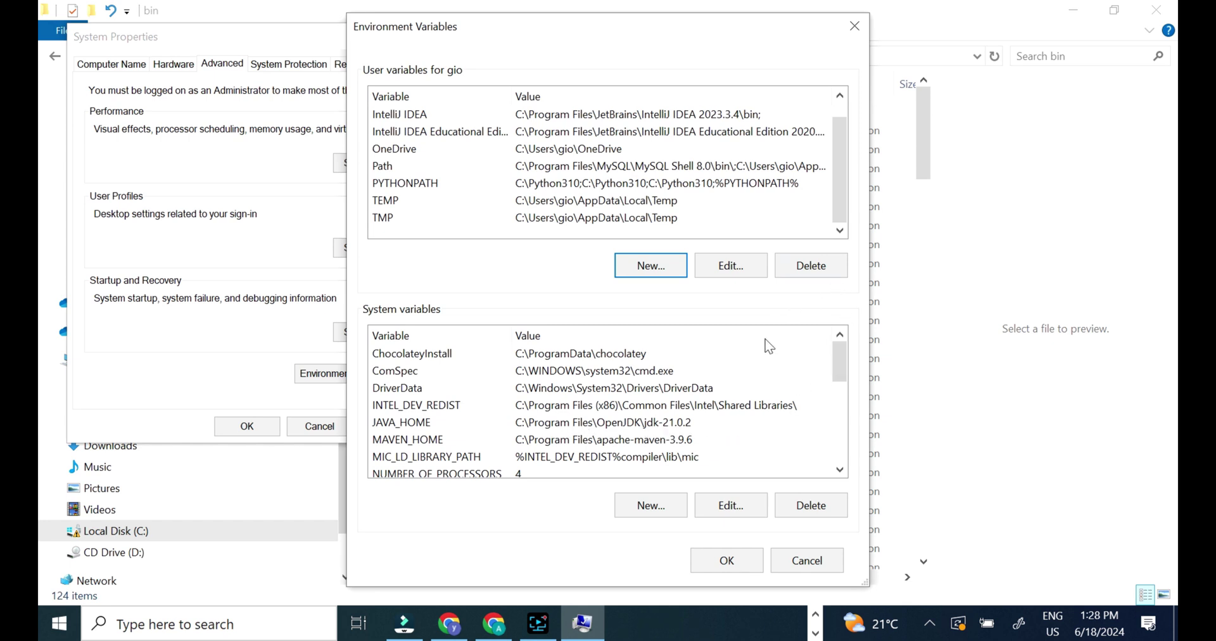
pyautogui.scroll(-1, 747, 373)
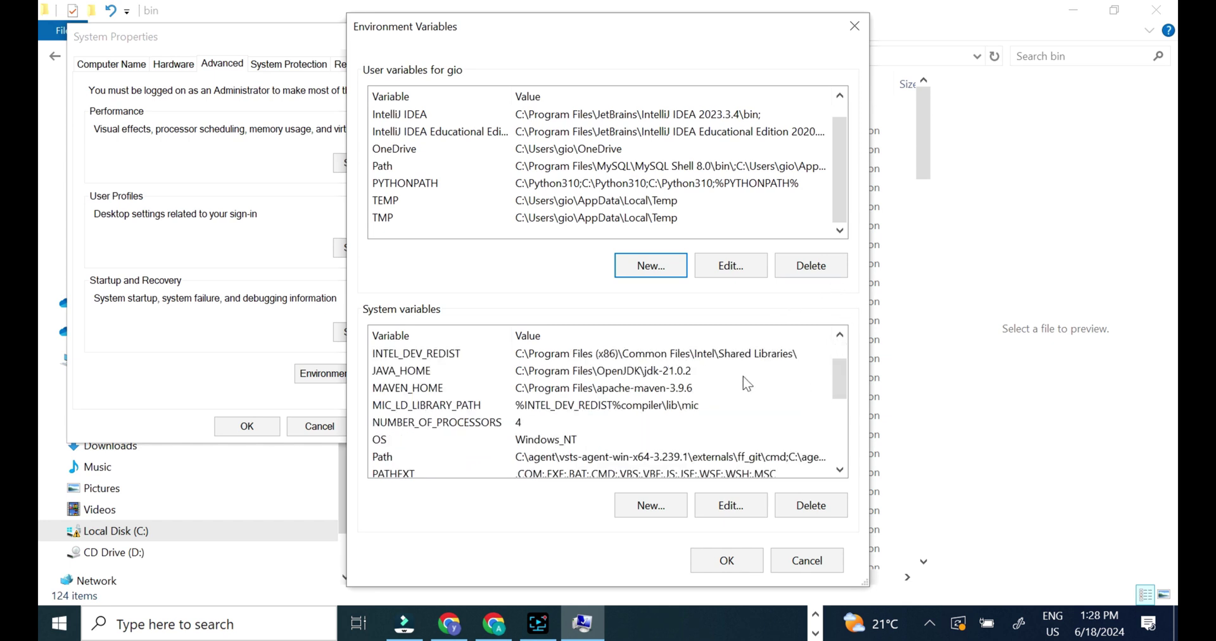
pyautogui.click(720, 565)
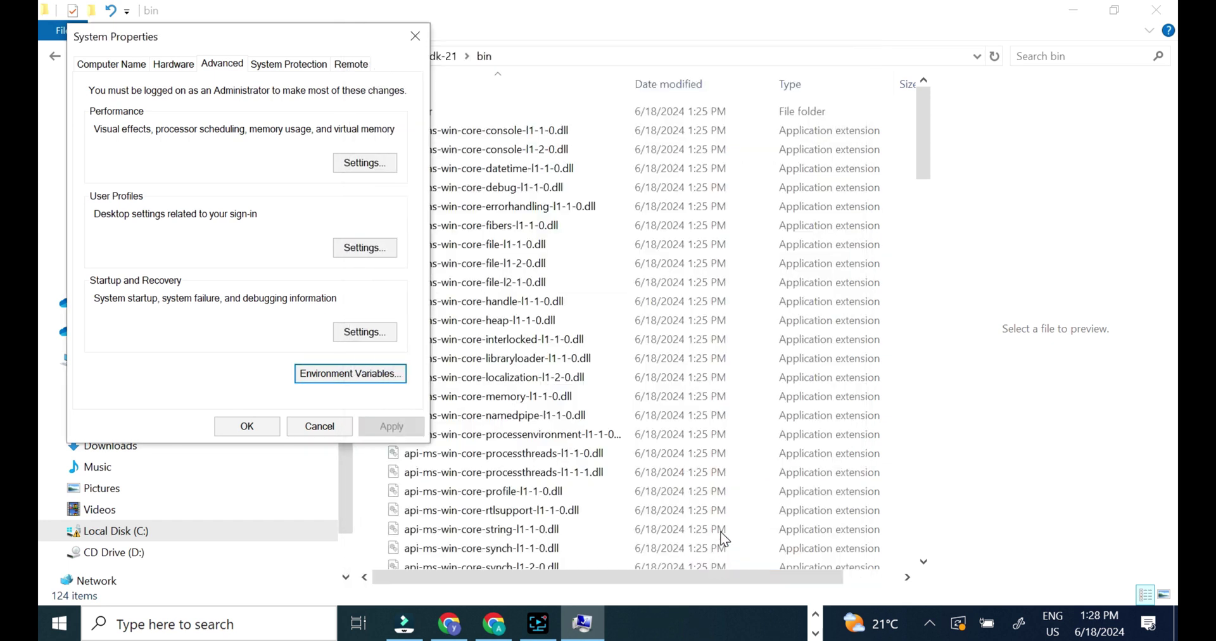
pyautogui.click(414, 45)
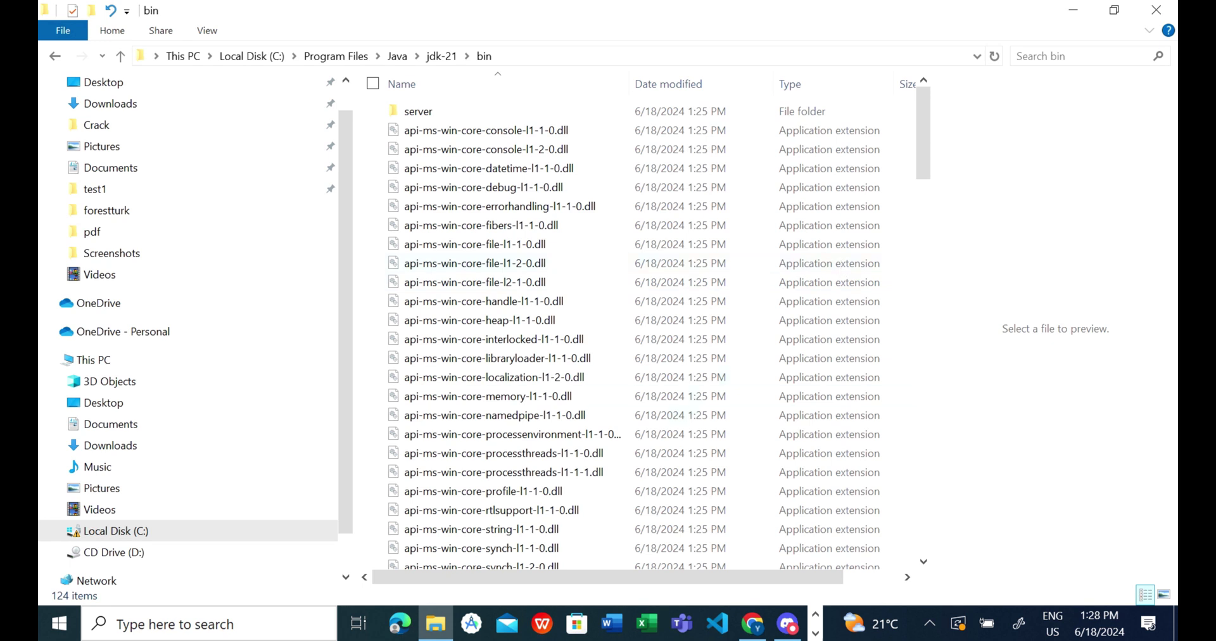
# - Search 'c' from the taskbar and launch Command Prompt from the results
pyautogui.click(150, 624)
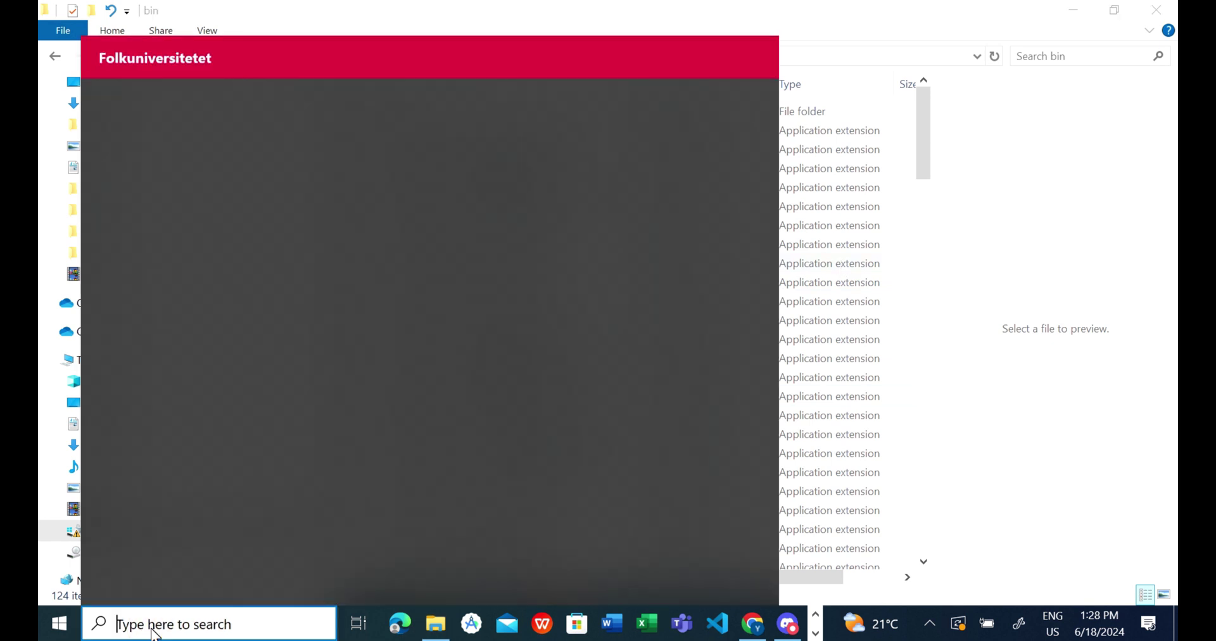
pyautogui.write('c')
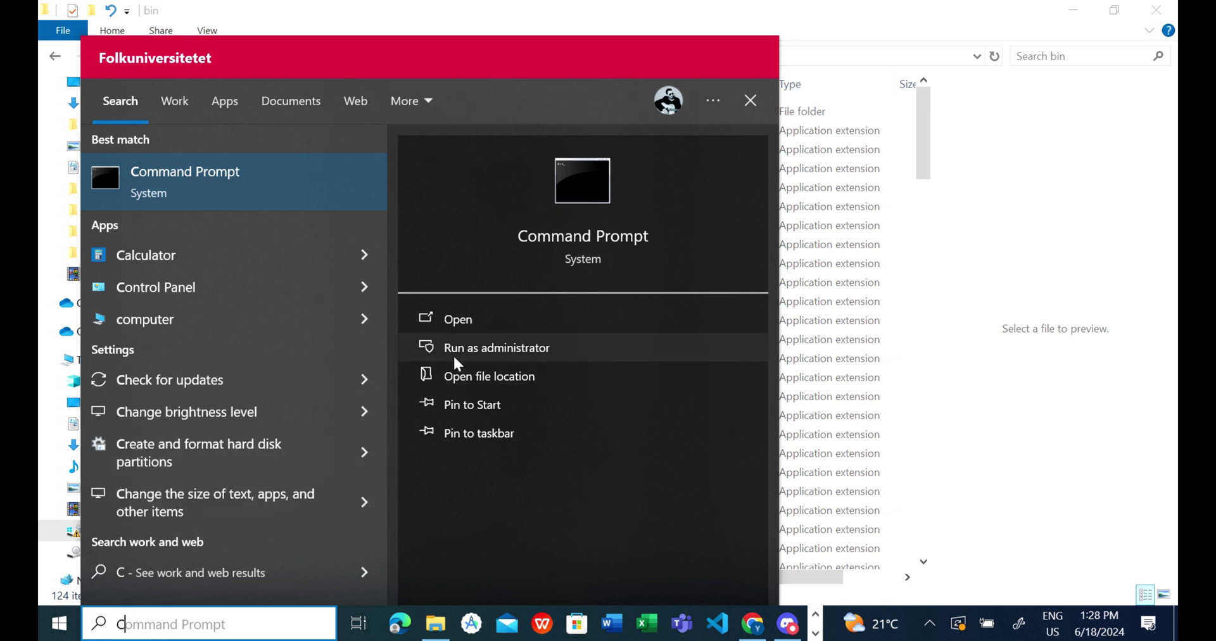
pyautogui.click(470, 318)
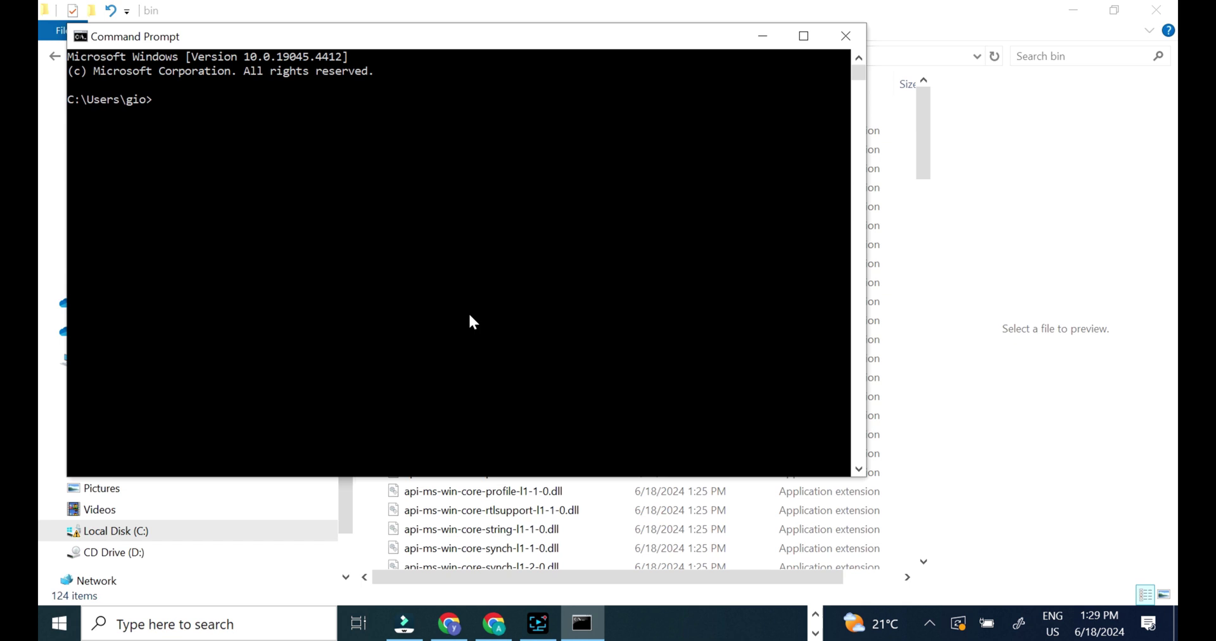
# - Run java -version, which reports Java 22.0.1, then close Command Prompt
pyautogui.write('JA')
pyautogui.press('BackSpace')
pyautogui.press('BackSpace')
pyautogui.write('j')
pyautogui.write('ava ')
pyautogui.write('-')
pyautogui.write('ve')
pyautogui.write('rsion')
pyautogui.press('Return')
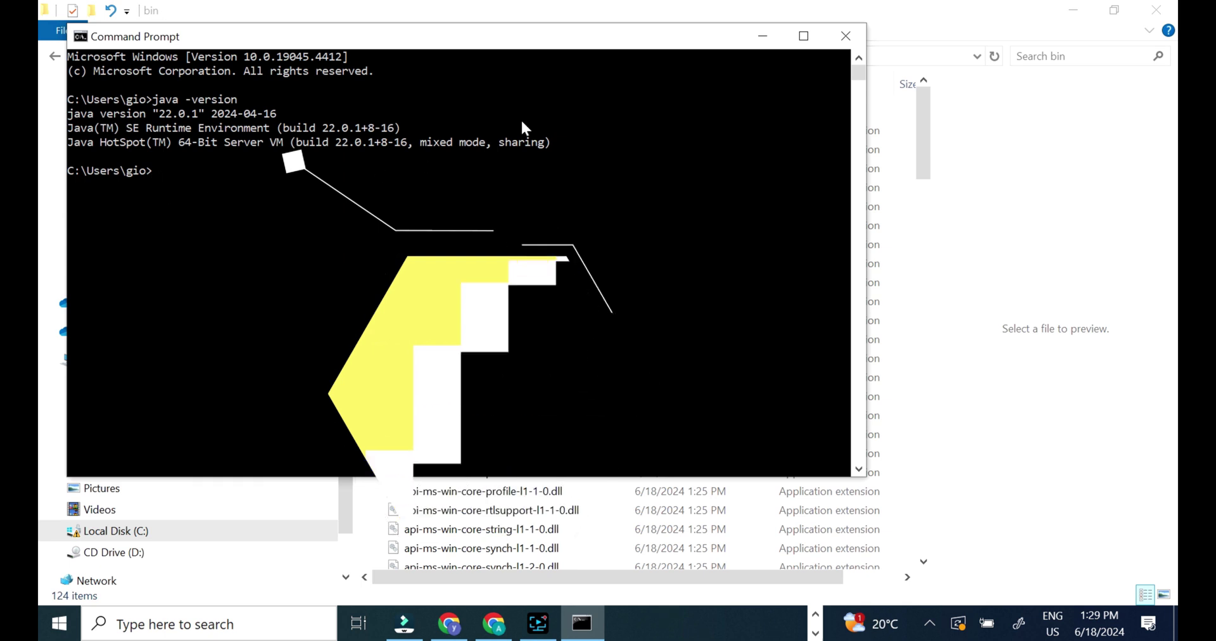
pyautogui.click(842, 38)
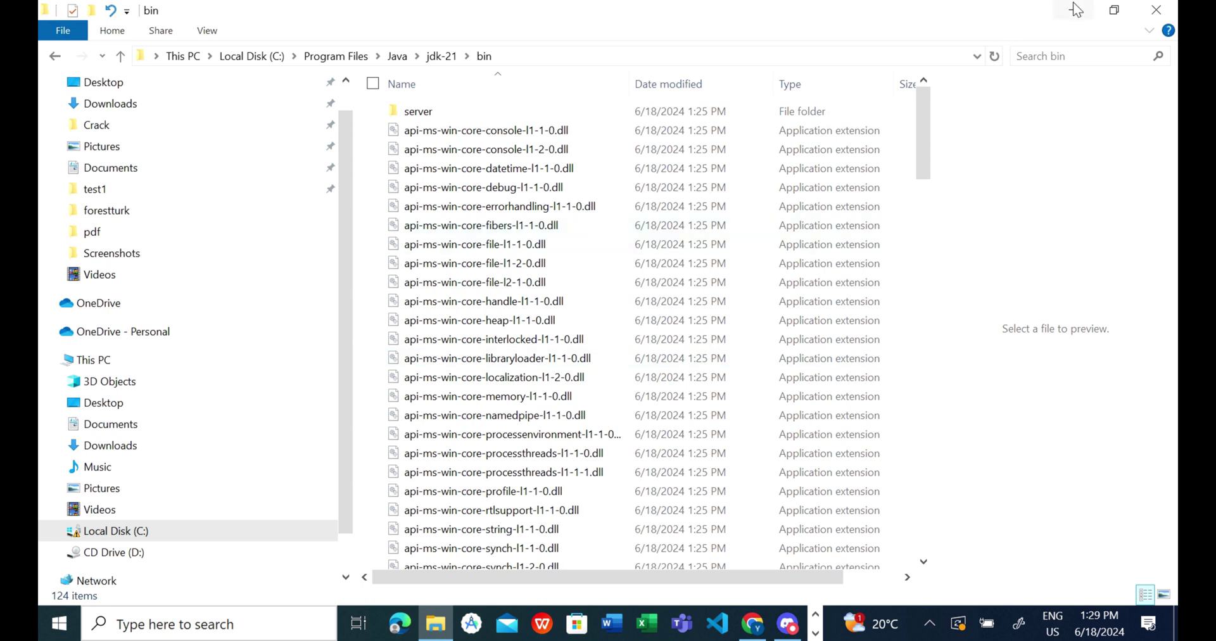
# - Close File Explorer and minimize the Chrome Oracle downloads window to reveal the desktop
pyautogui.click(1154, 9)
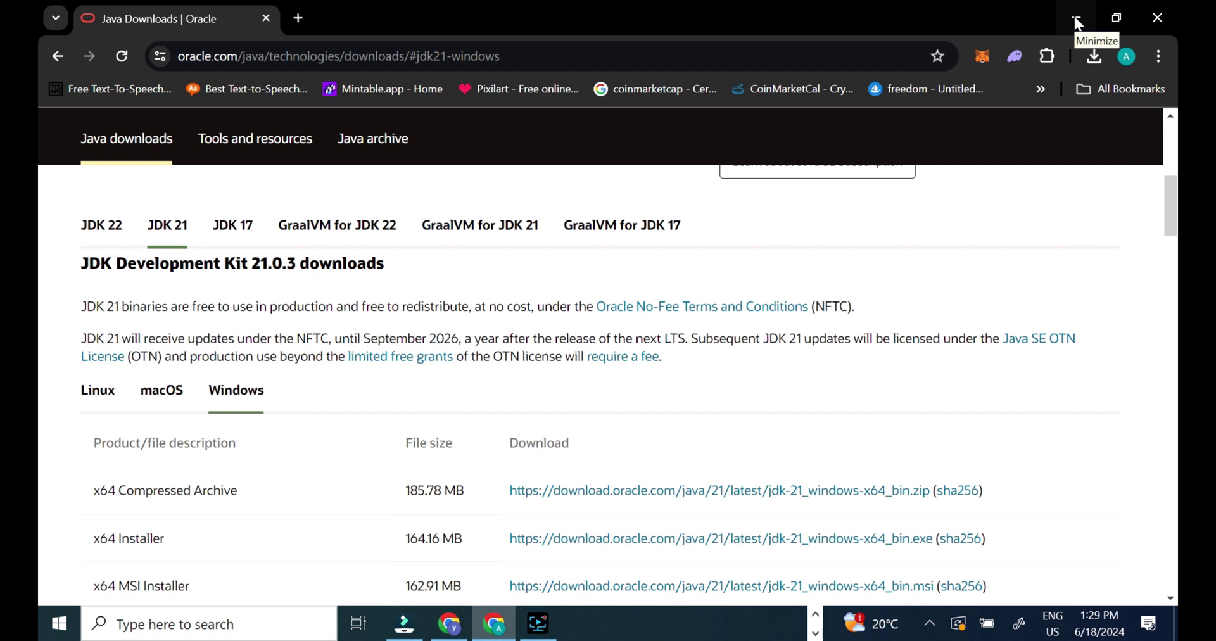
pyautogui.click(1077, 19)
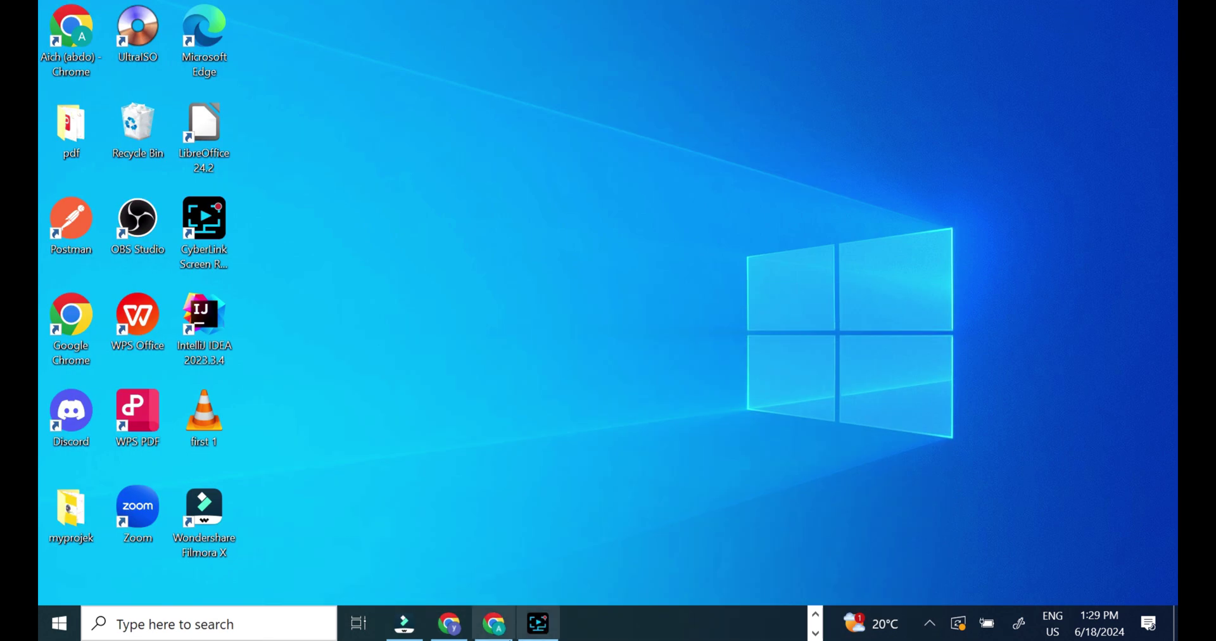